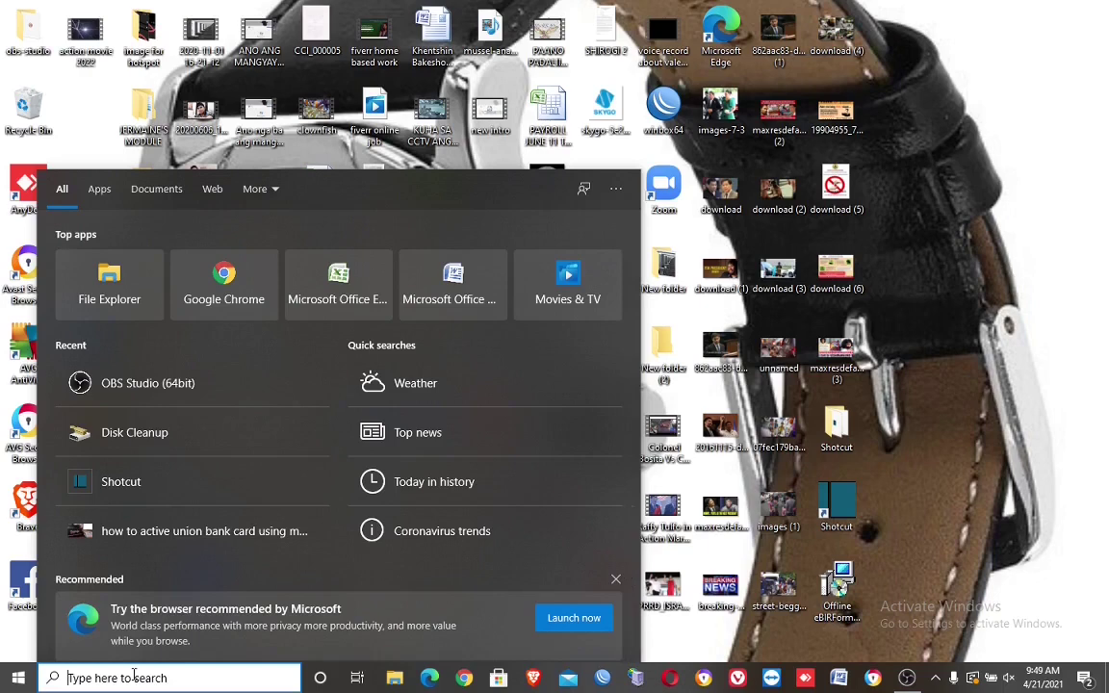
- Open the Windows Temp folder by executing "temp" from the Run dialog
text(r)
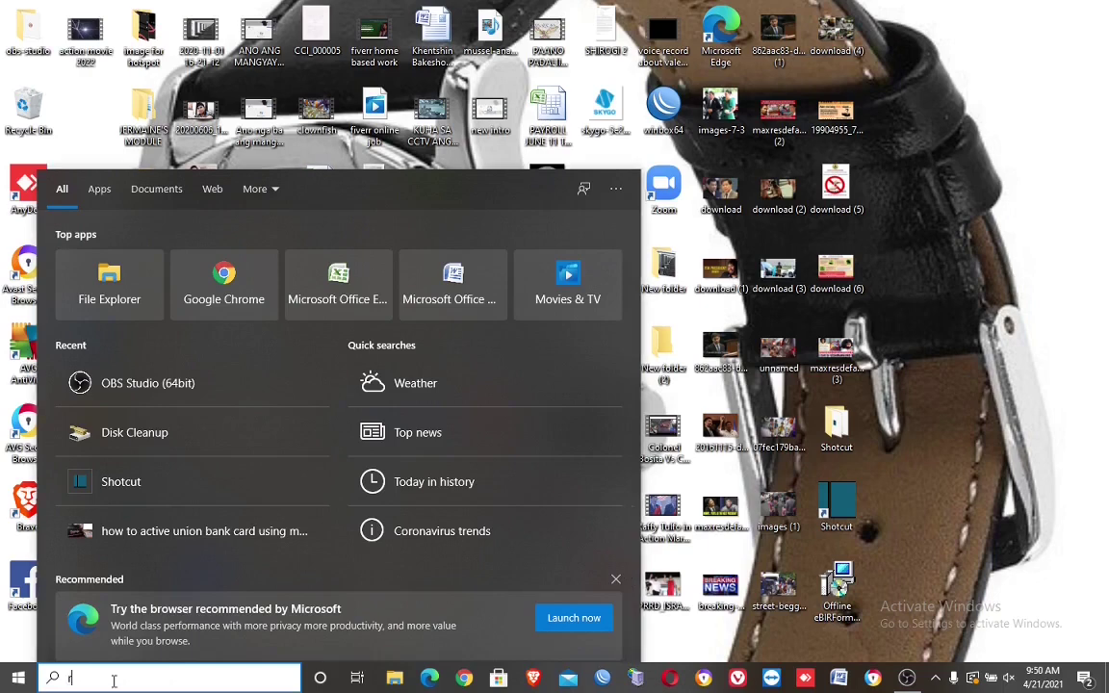
text(un)
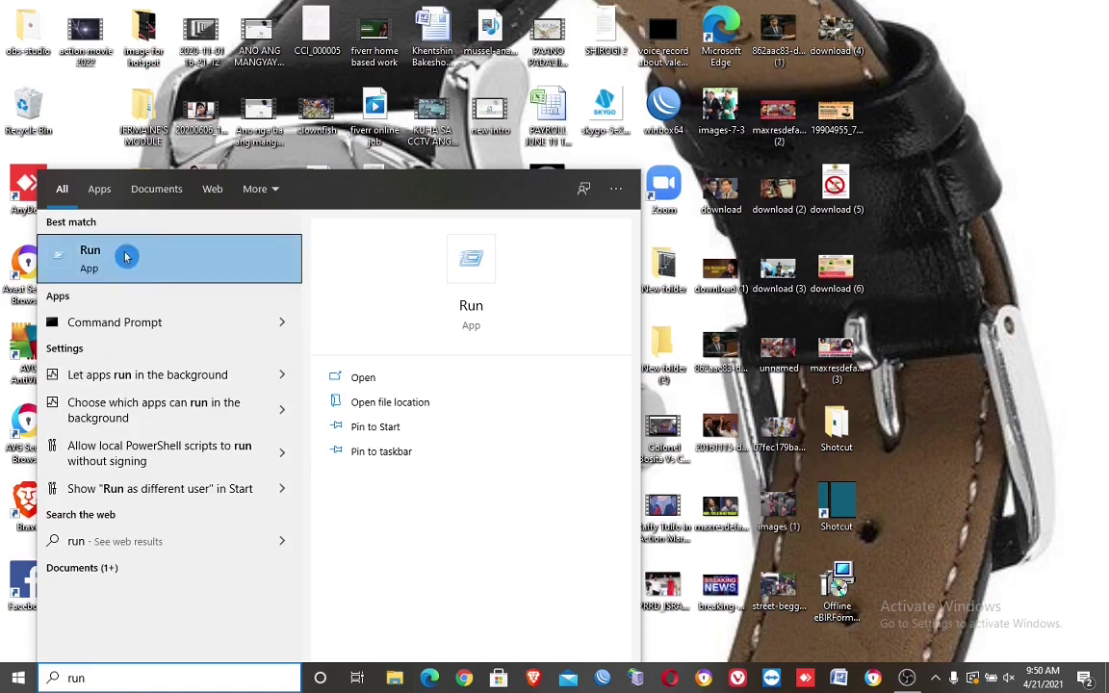
click(471, 272)
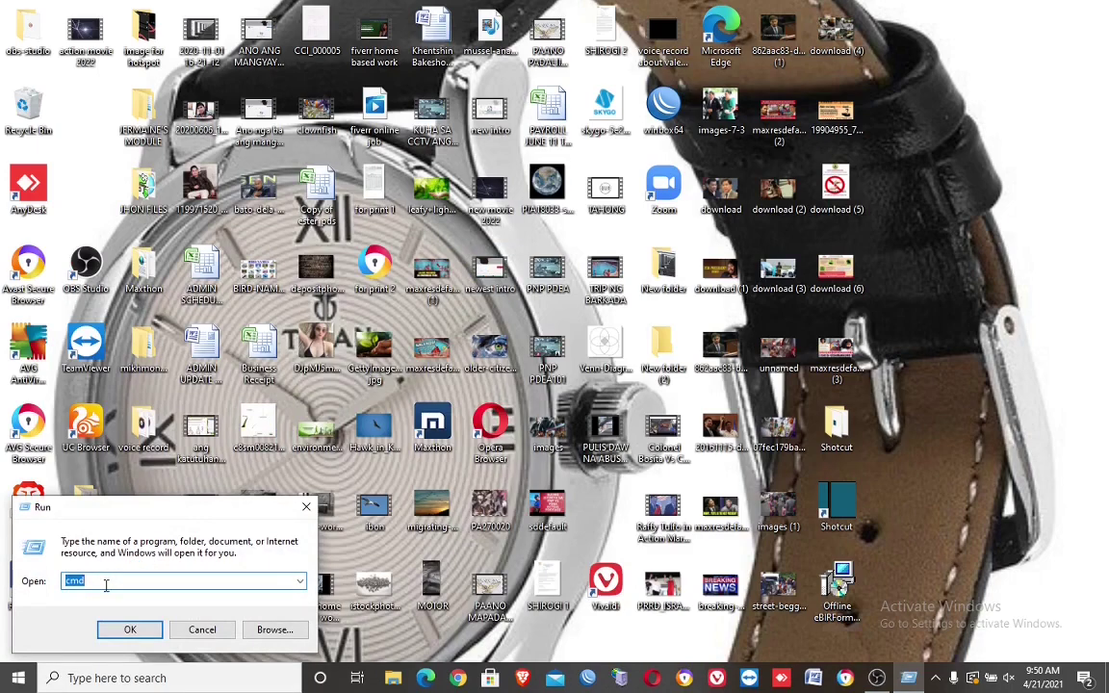
key(BackSpace)
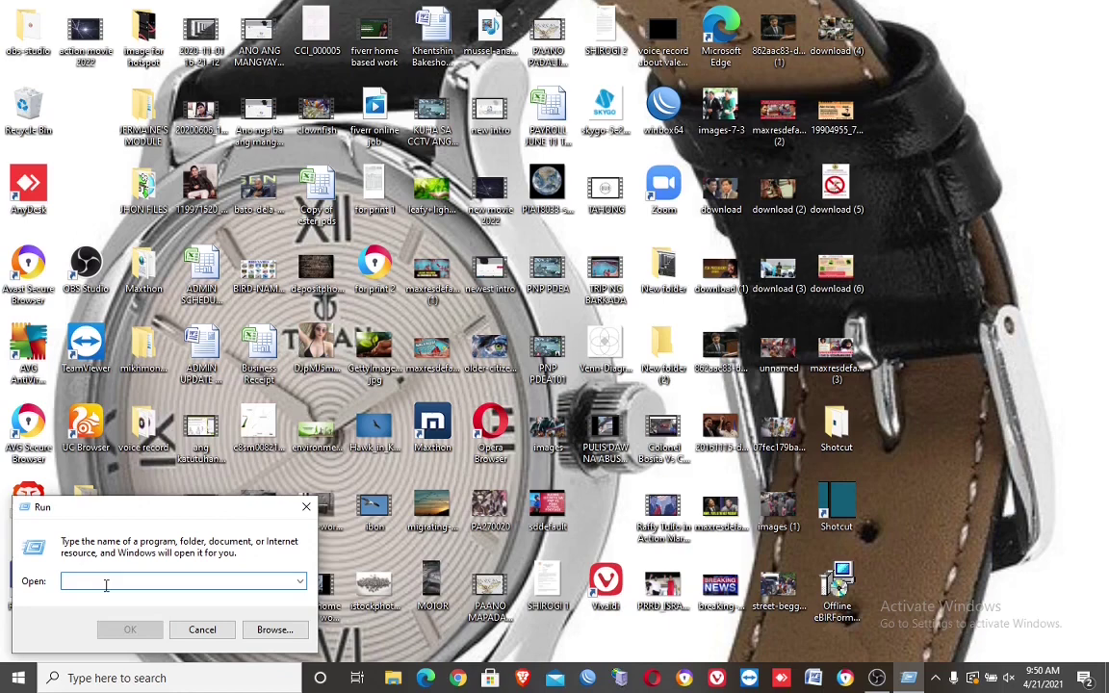
text(te)
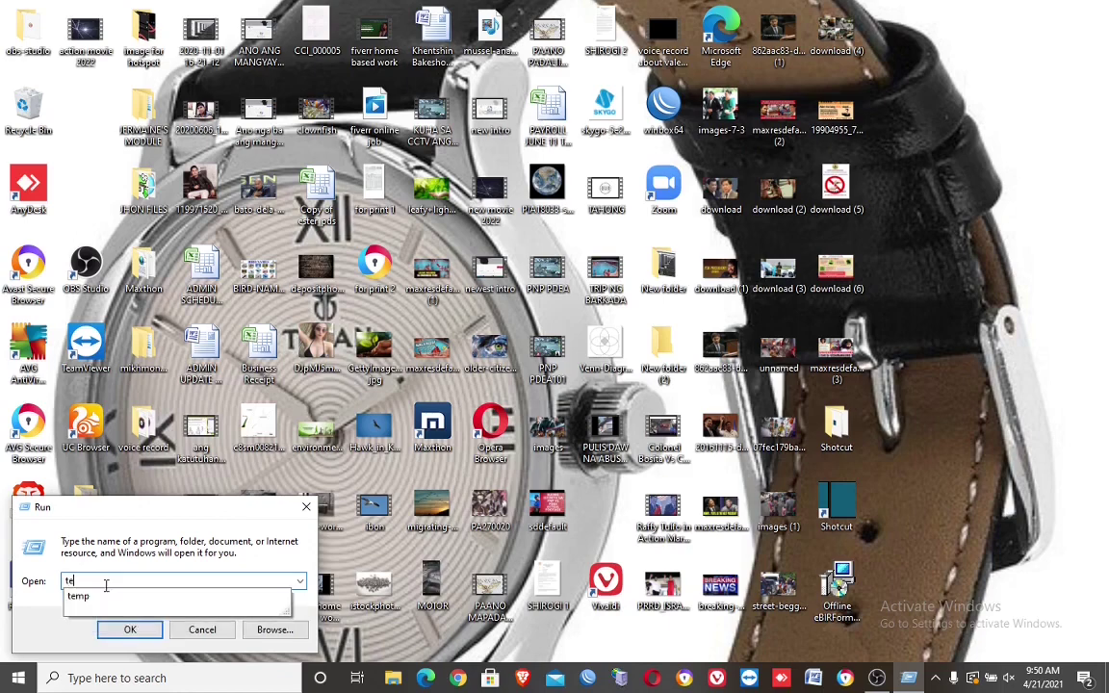
text(mp)
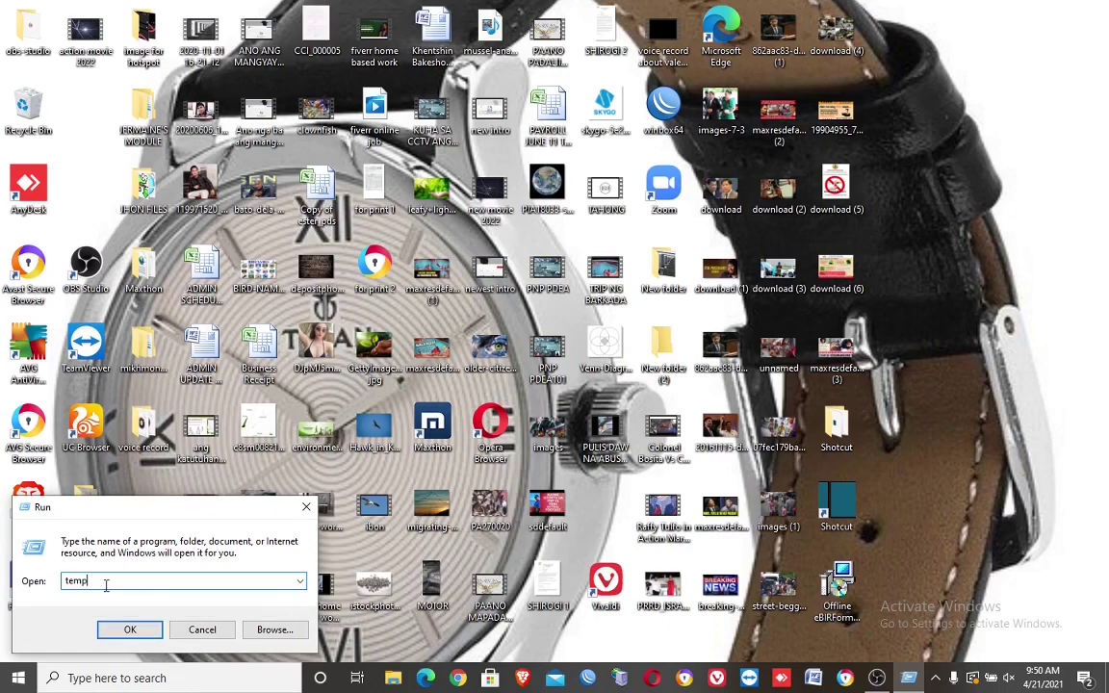
click(125, 631)
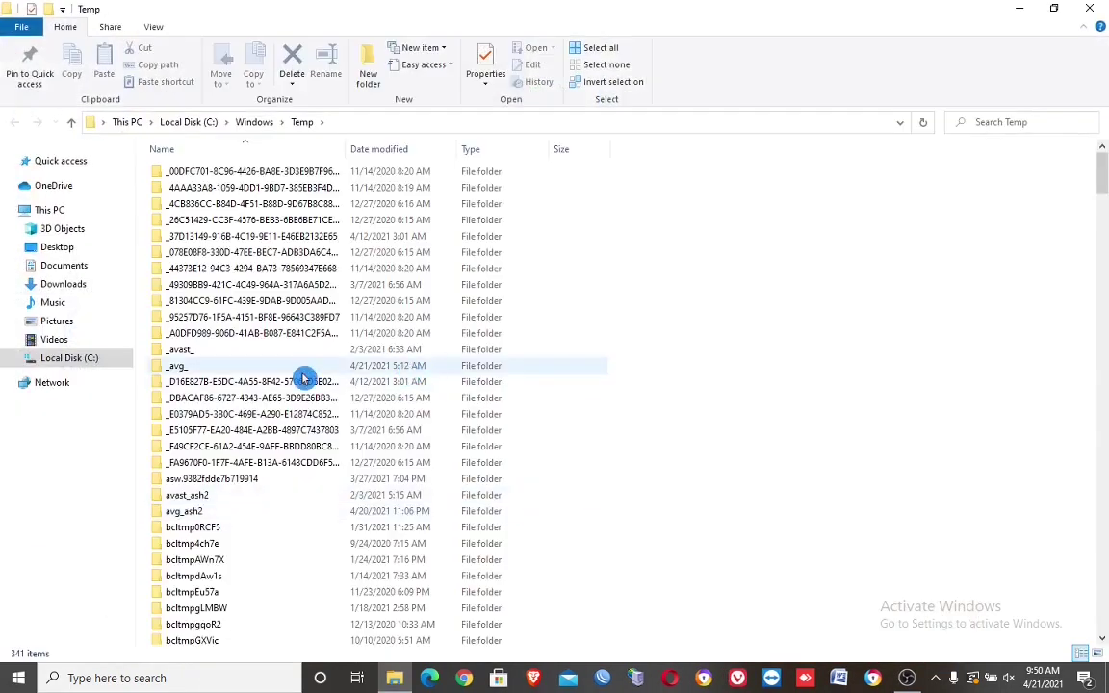
- Delete all files and folders in the Windows Temp folder, granting administrator permission for the protected folder
click(275, 171)
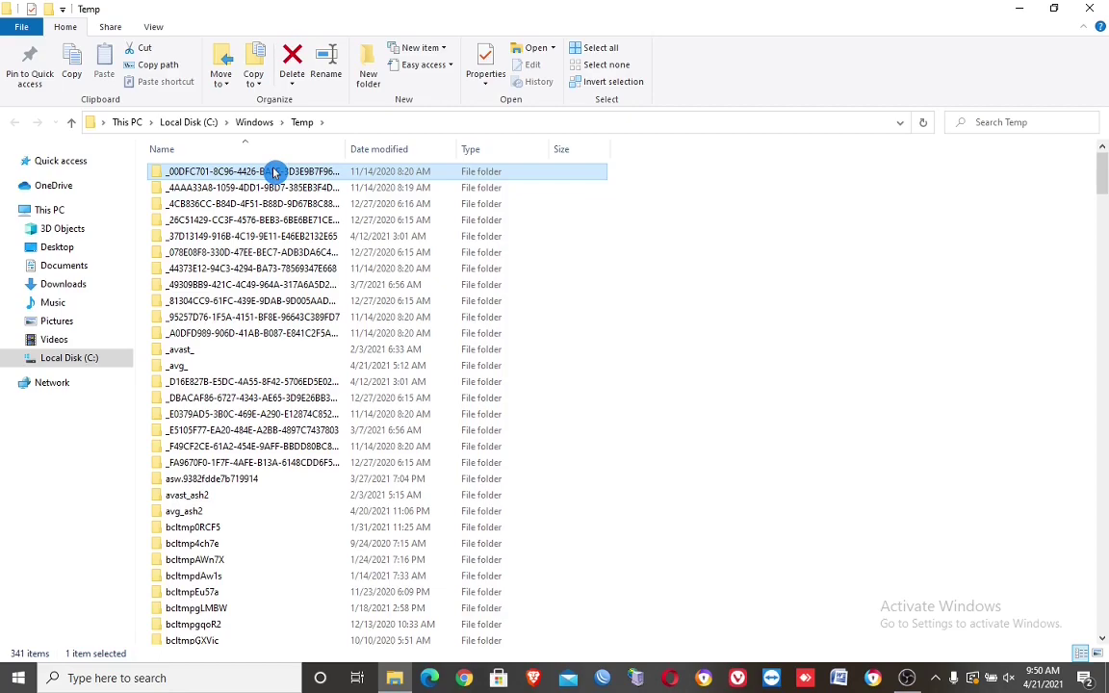
key(ctrl+a)
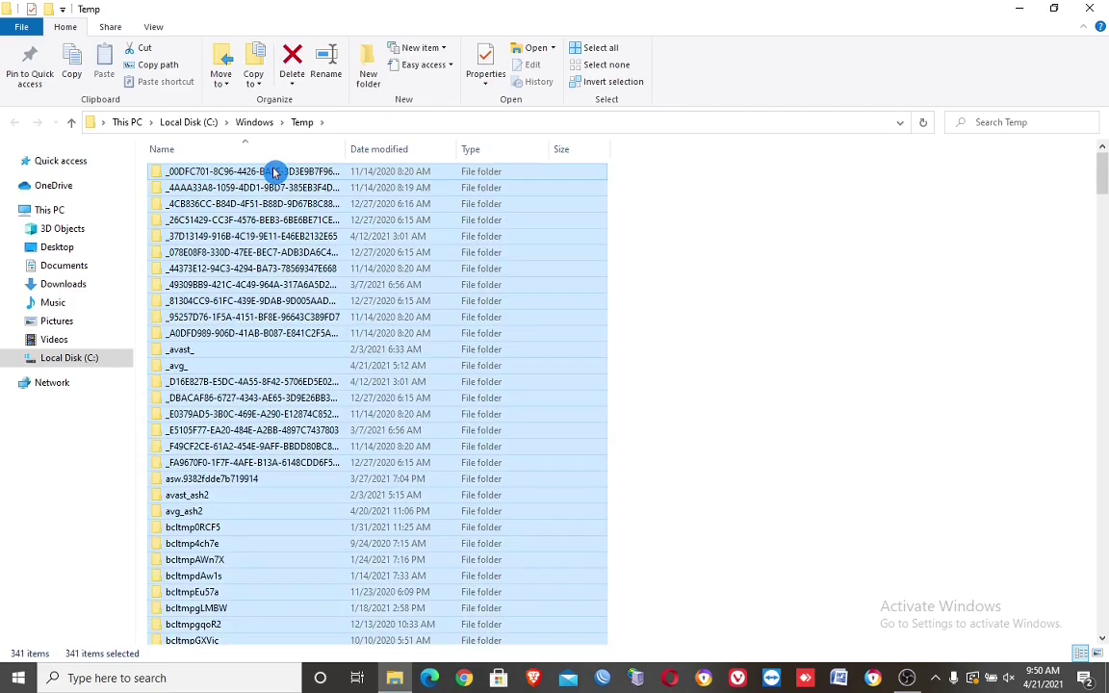
drag(1102, 181, 1073, 199)
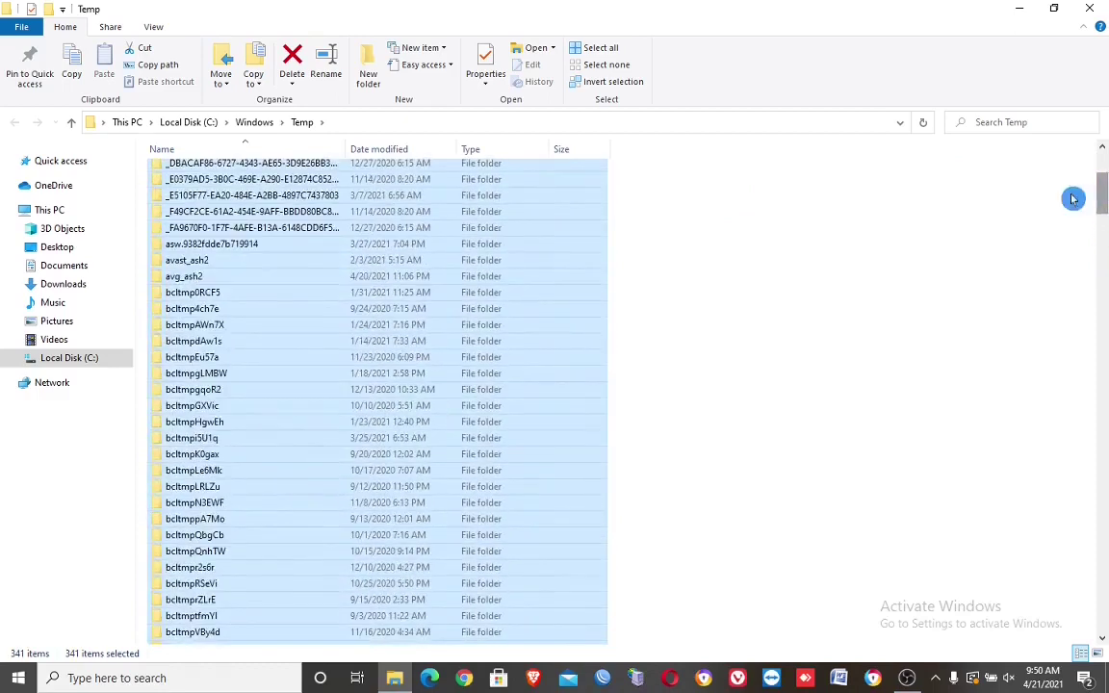
right_click(520, 334)
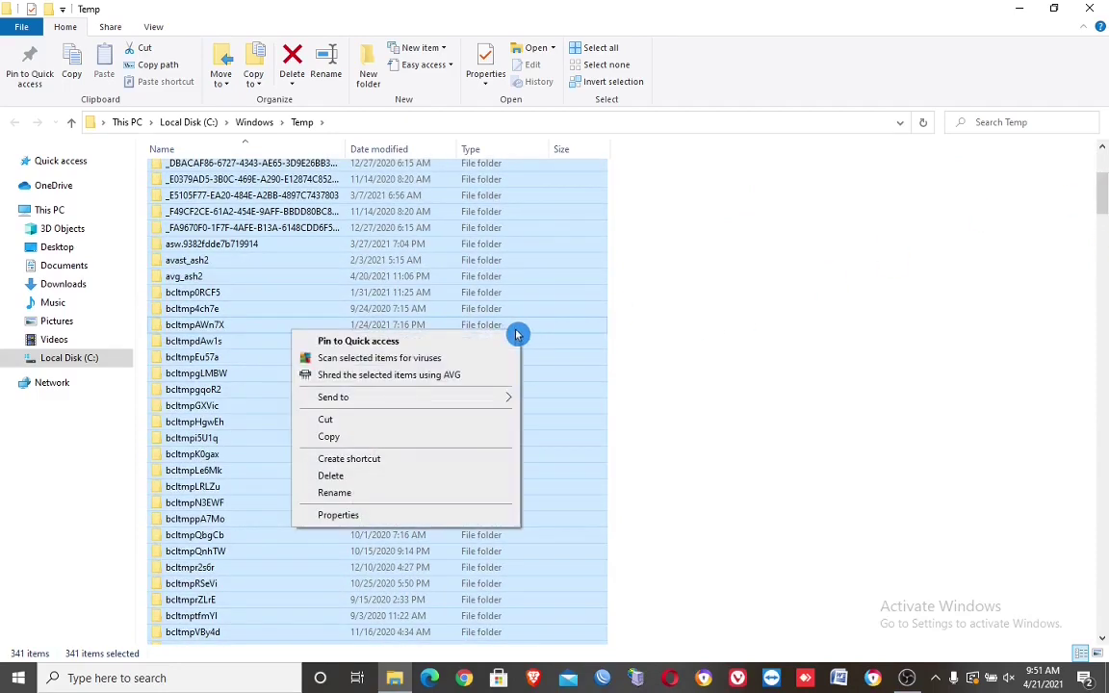
click(332, 476)
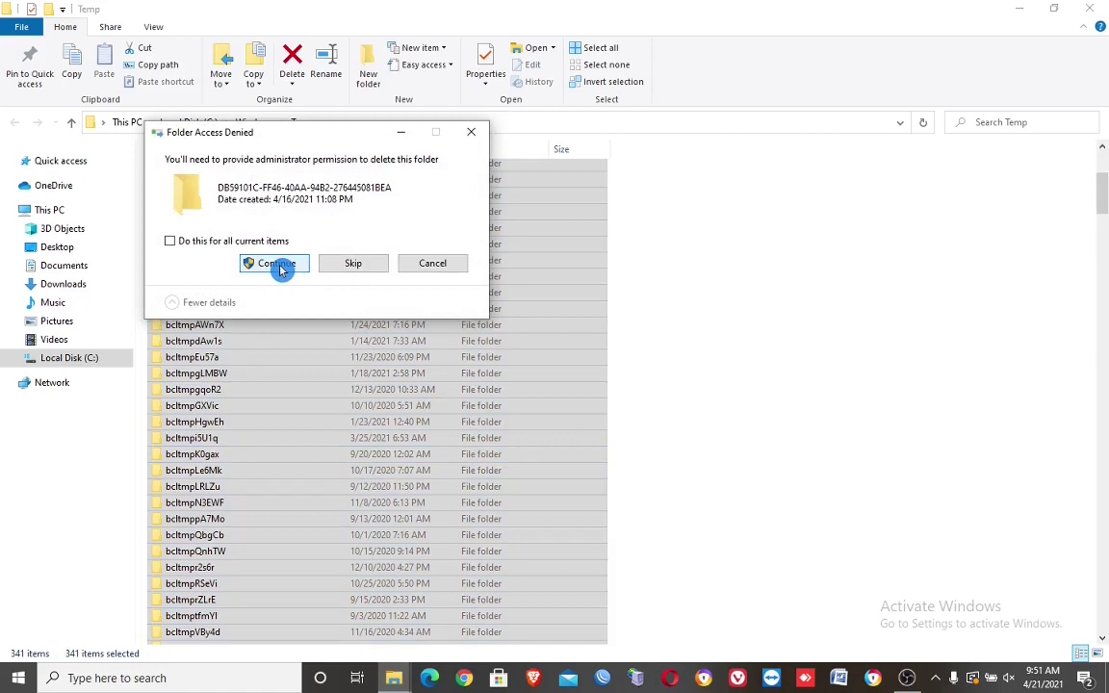
click(277, 264)
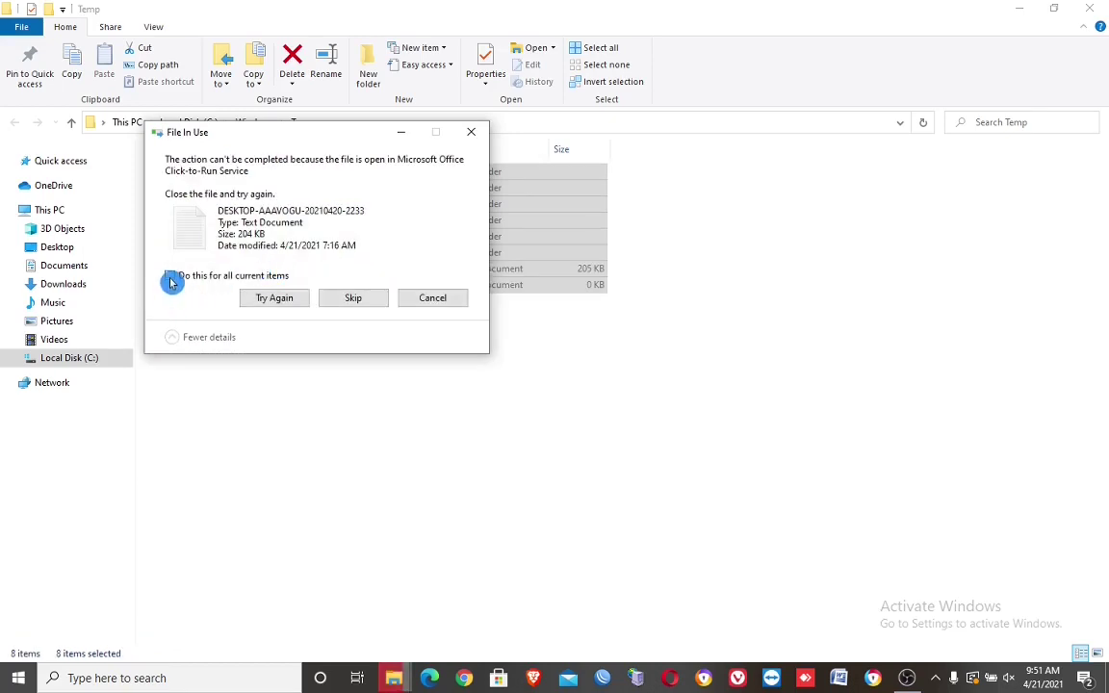
- Skip all files and folders that are in use so the Windows Temp deletion can finish
click(171, 276)
click(346, 303)
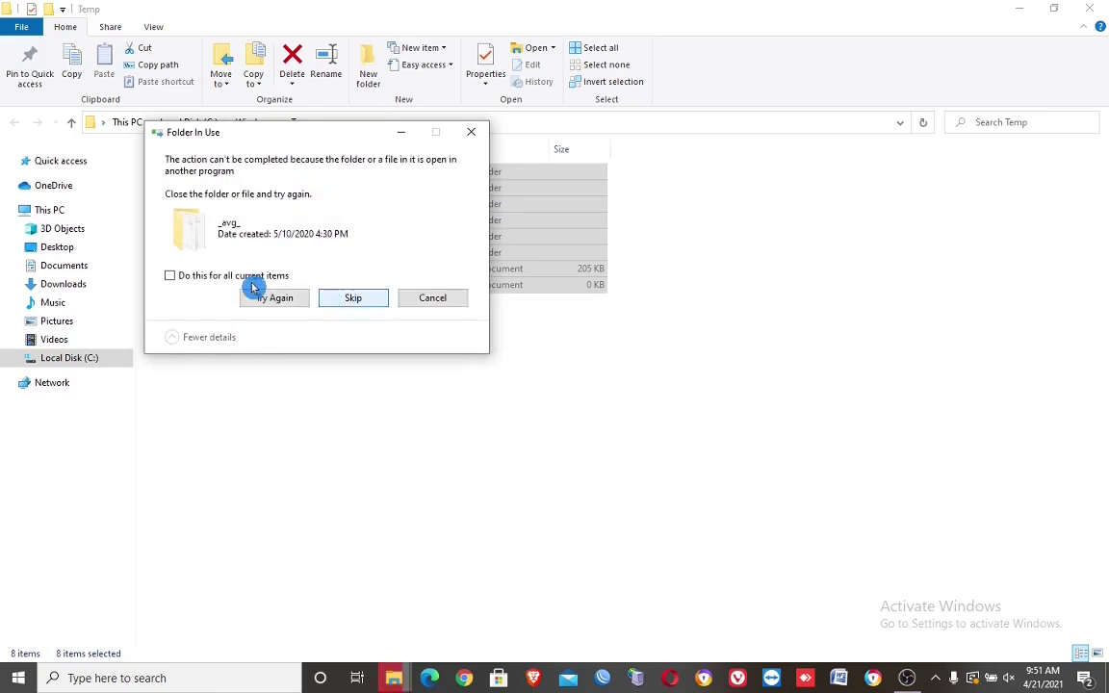
click(172, 278)
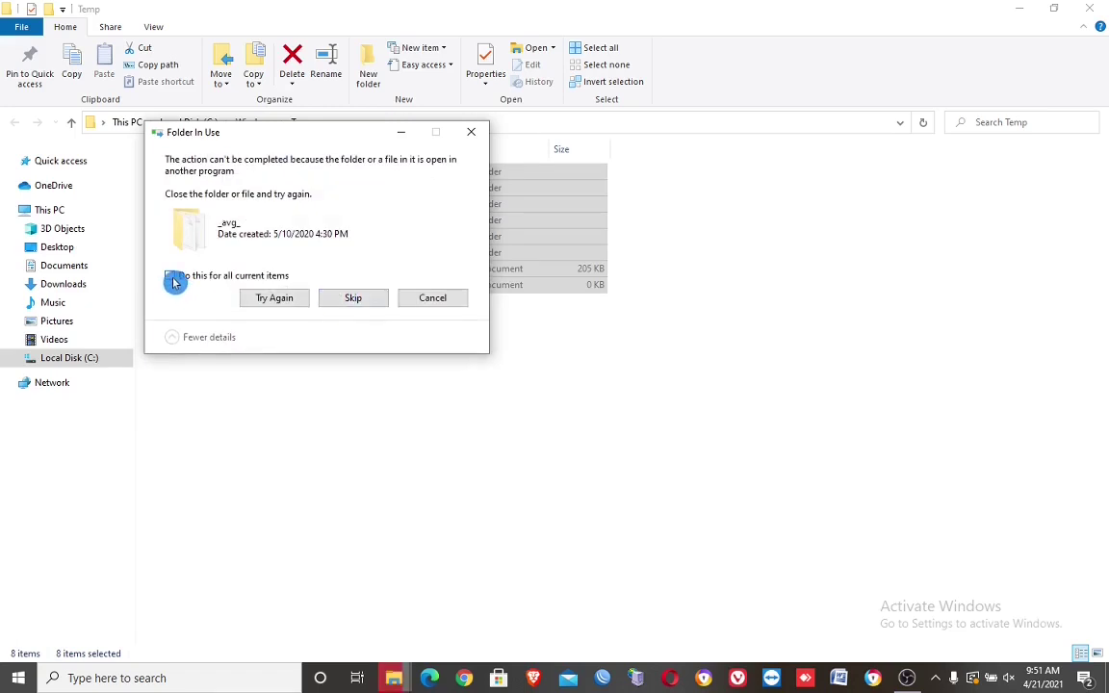
click(363, 301)
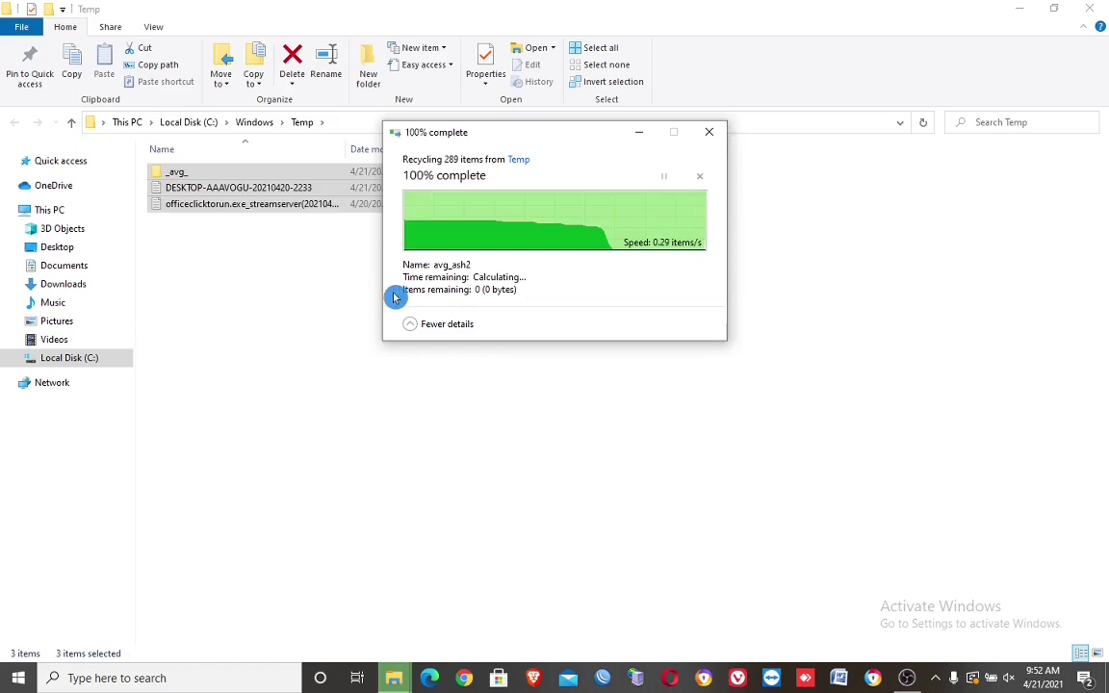
- Open the user account's local Temp folder by executing "%temp%" from the Run dialog
click(112, 677)
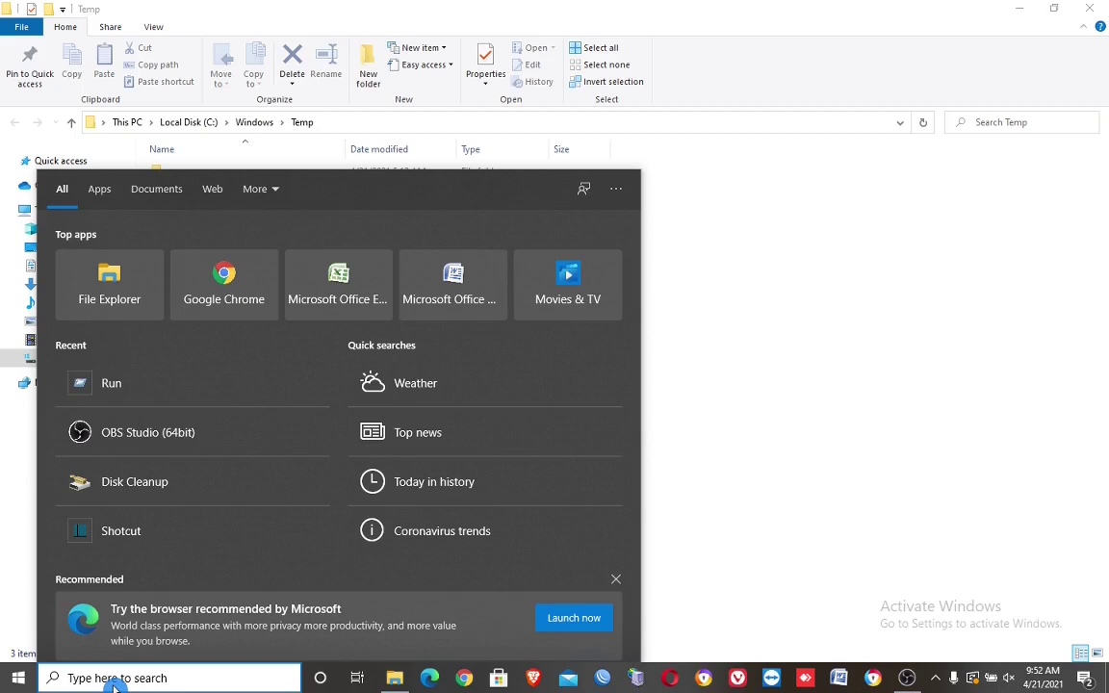
text(run)
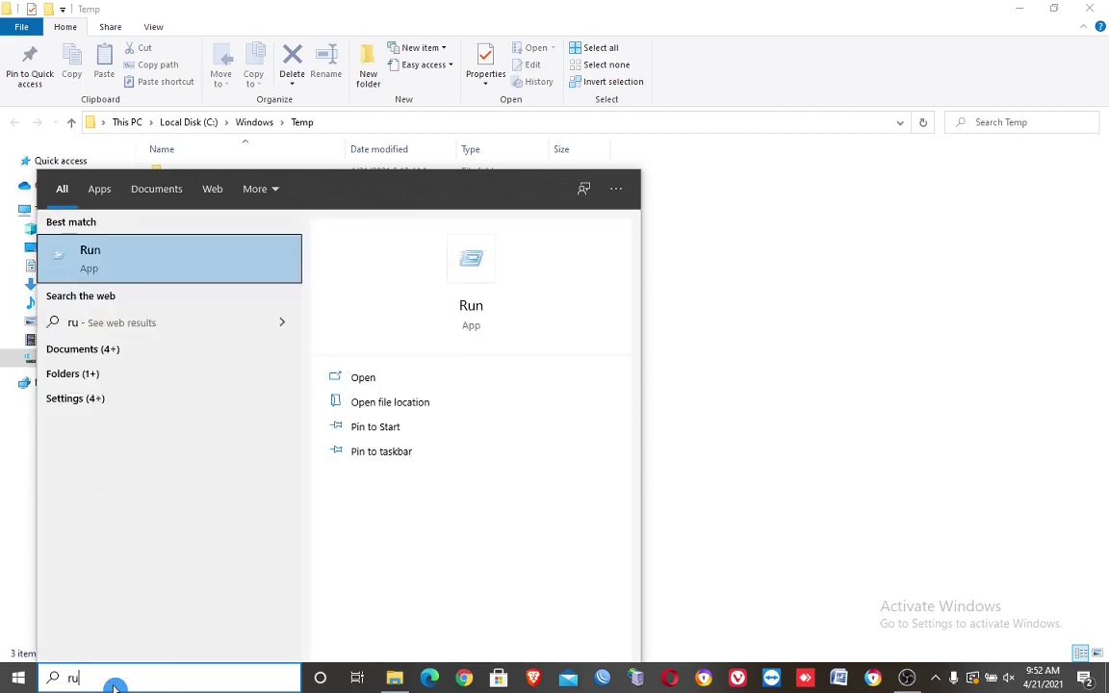
click(124, 269)
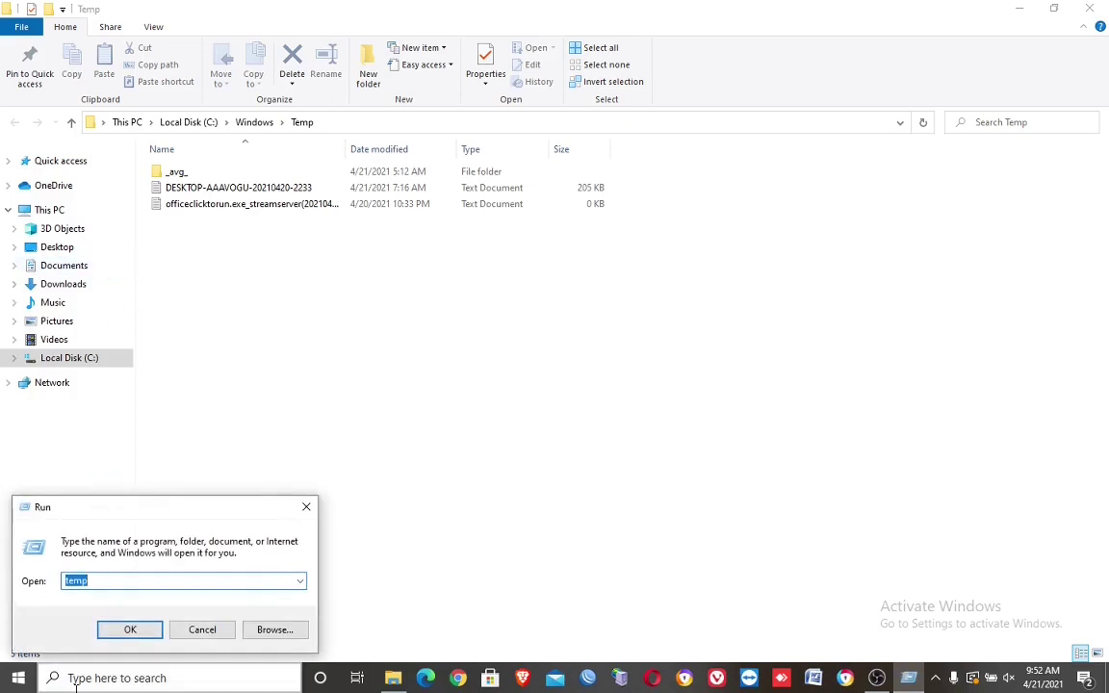
key(BackSpace)
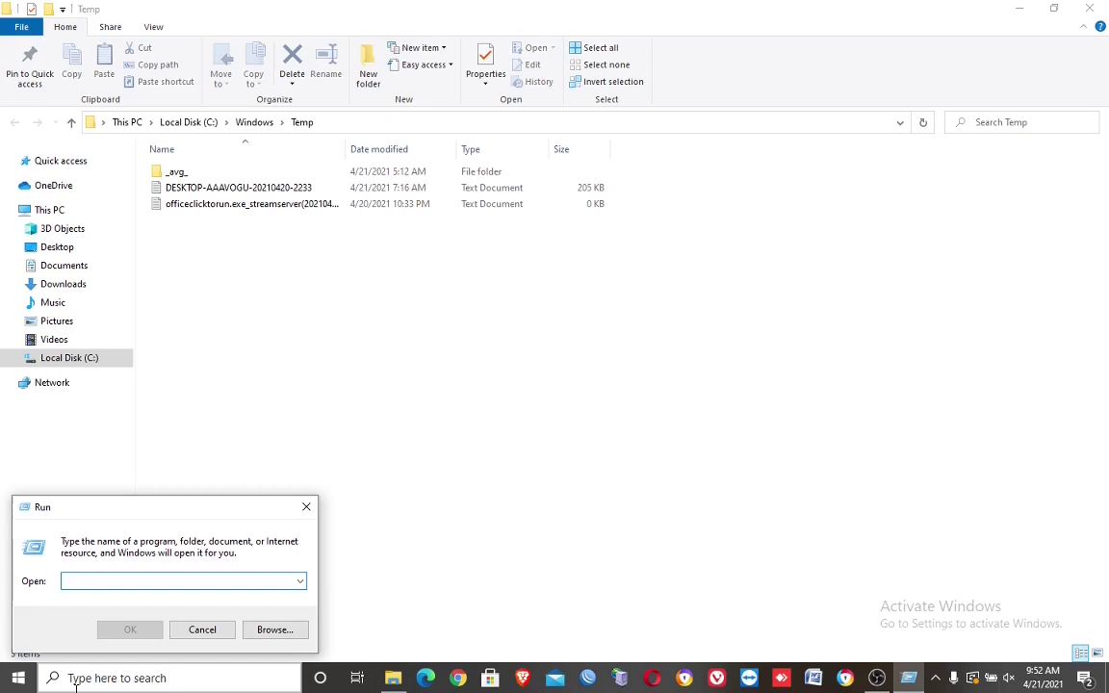
text(%temp)
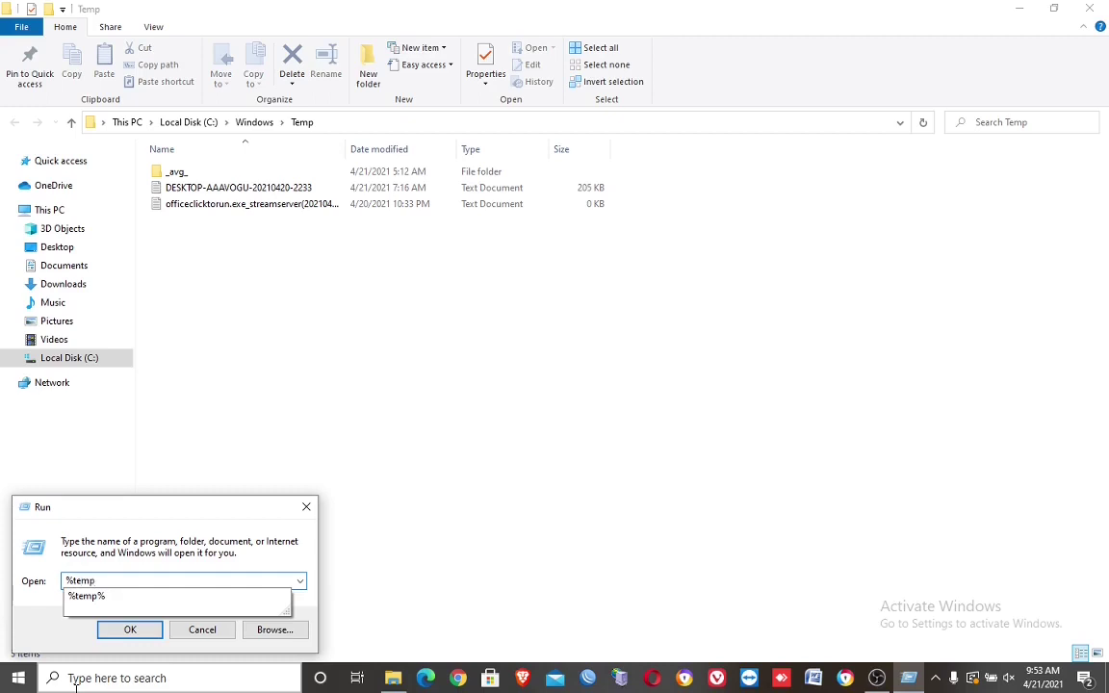
text(%)
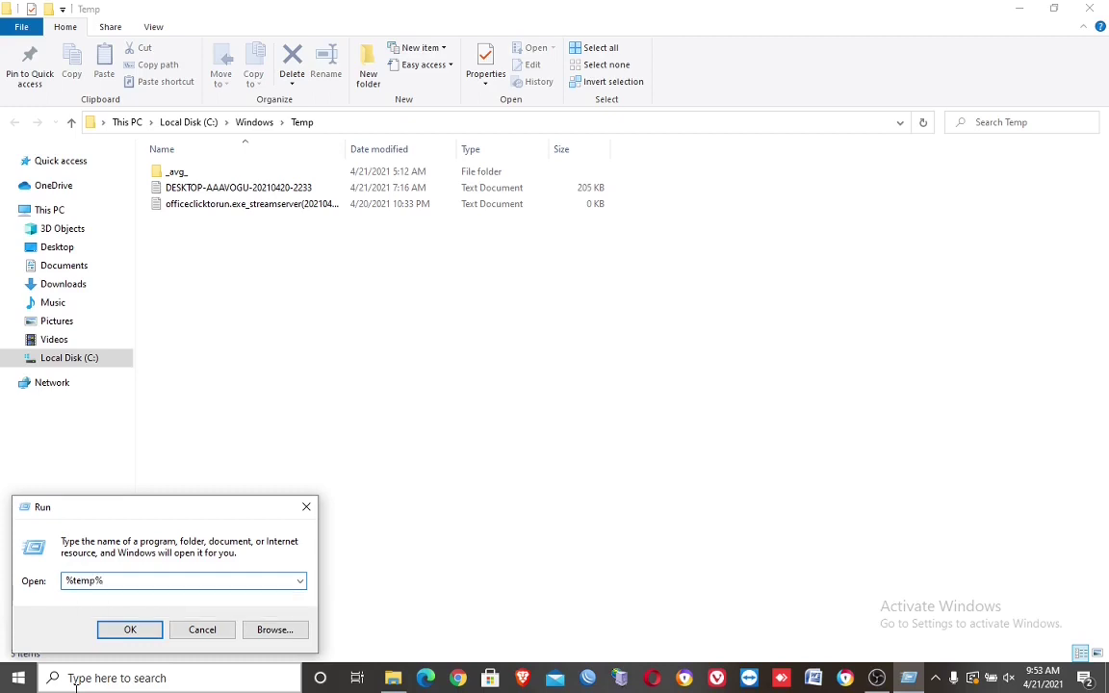
click(117, 631)
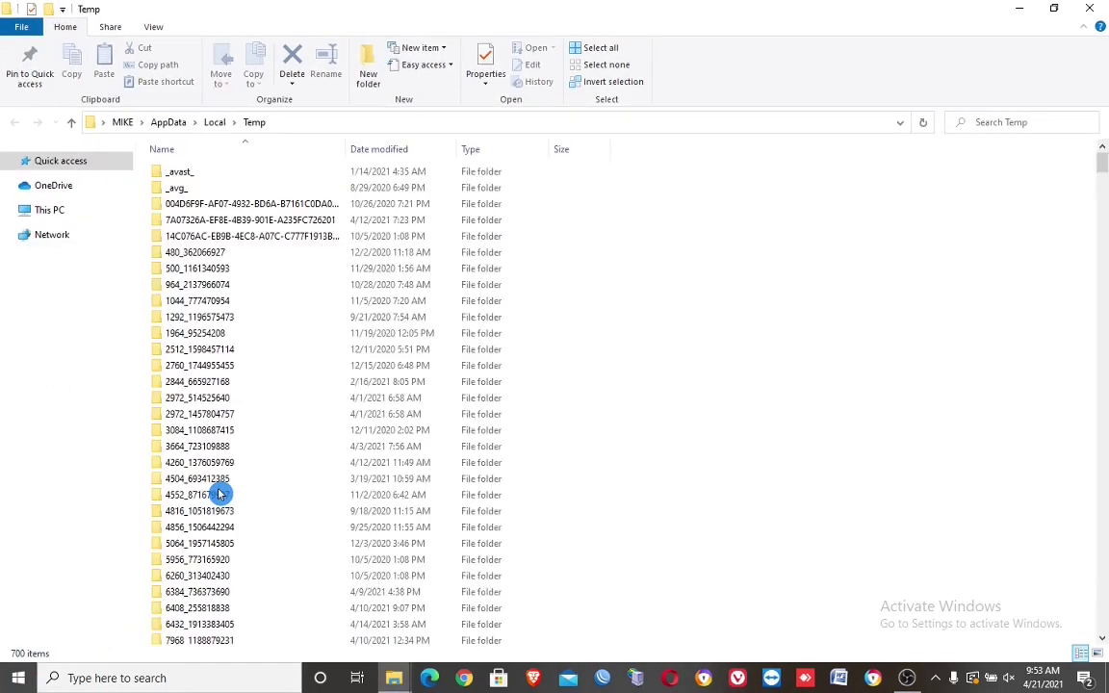
- Delete all files and folders in the user's local Temp folder, skipping every item that is in use
click(378, 170)
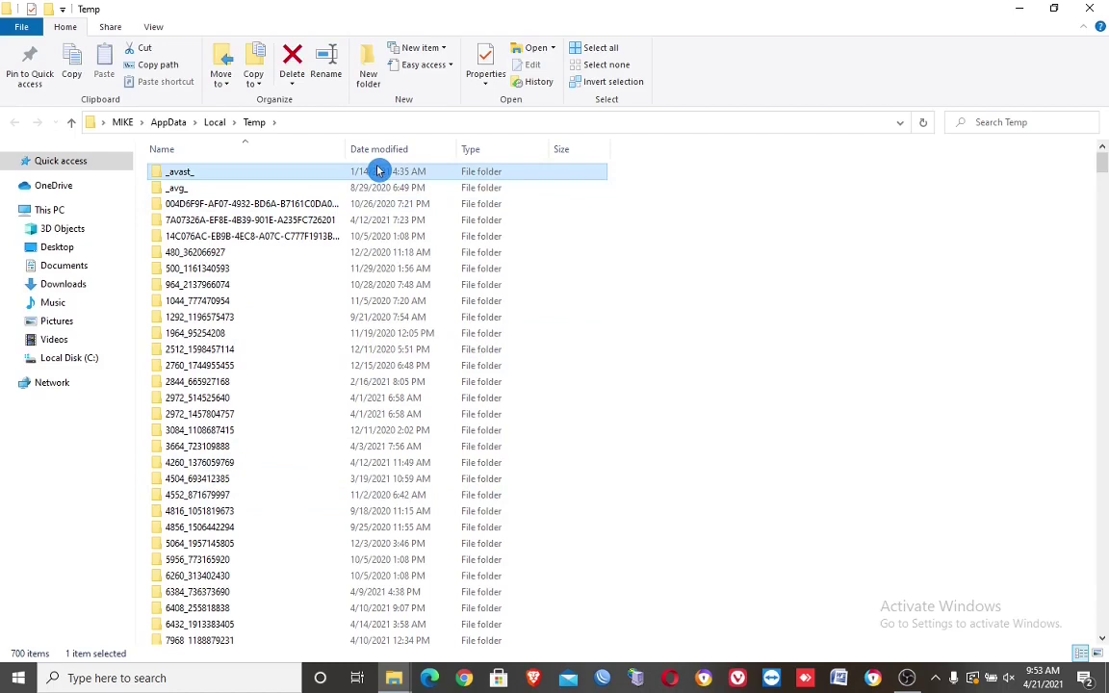
key(ctrl+a)
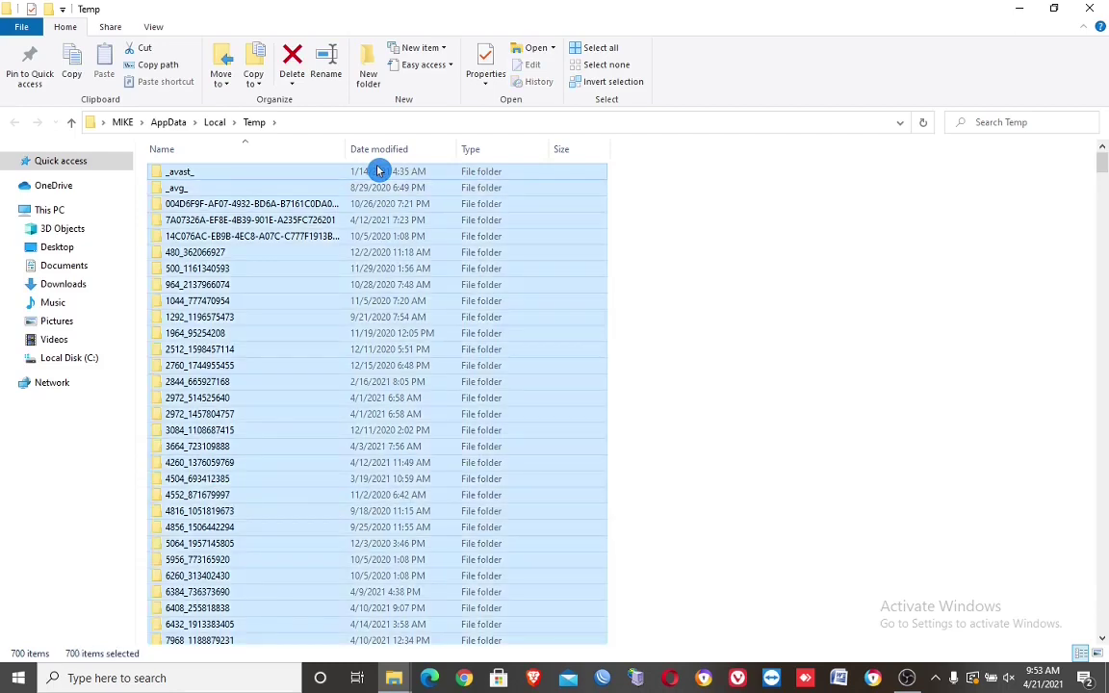
right_click(383, 285)
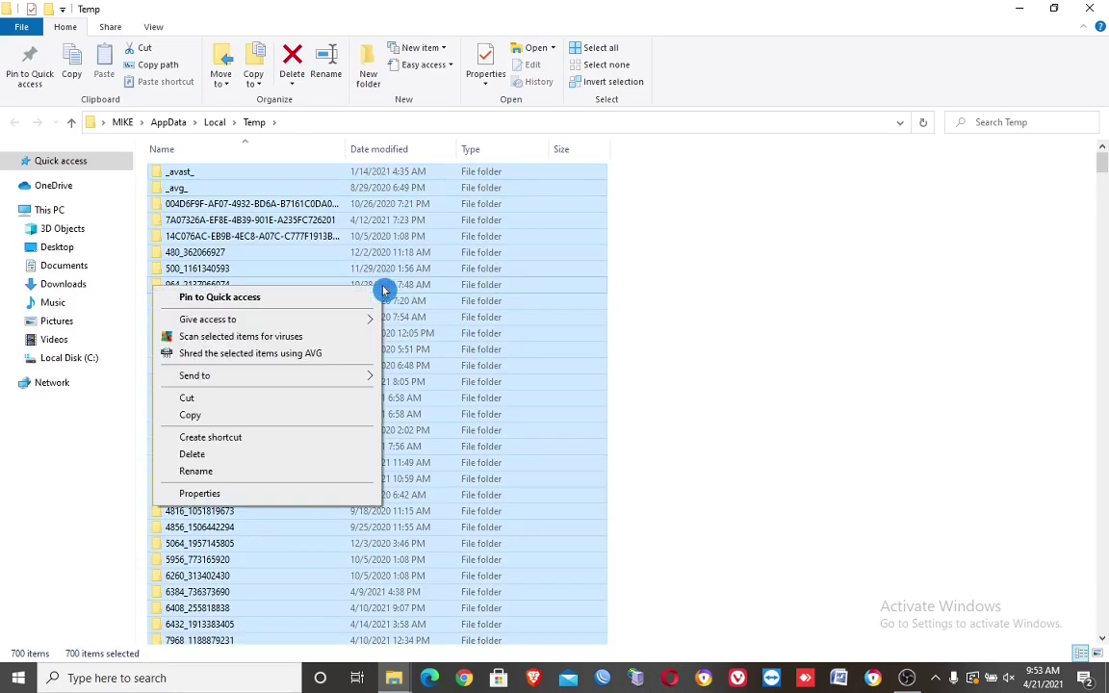
click(208, 457)
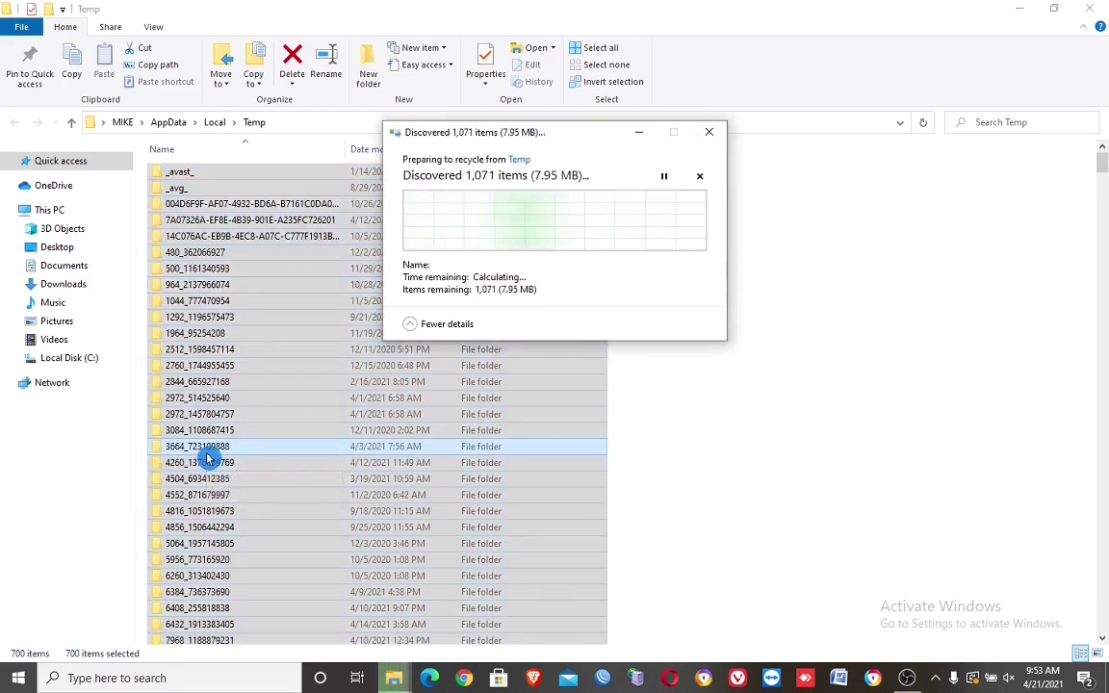
click(581, 264)
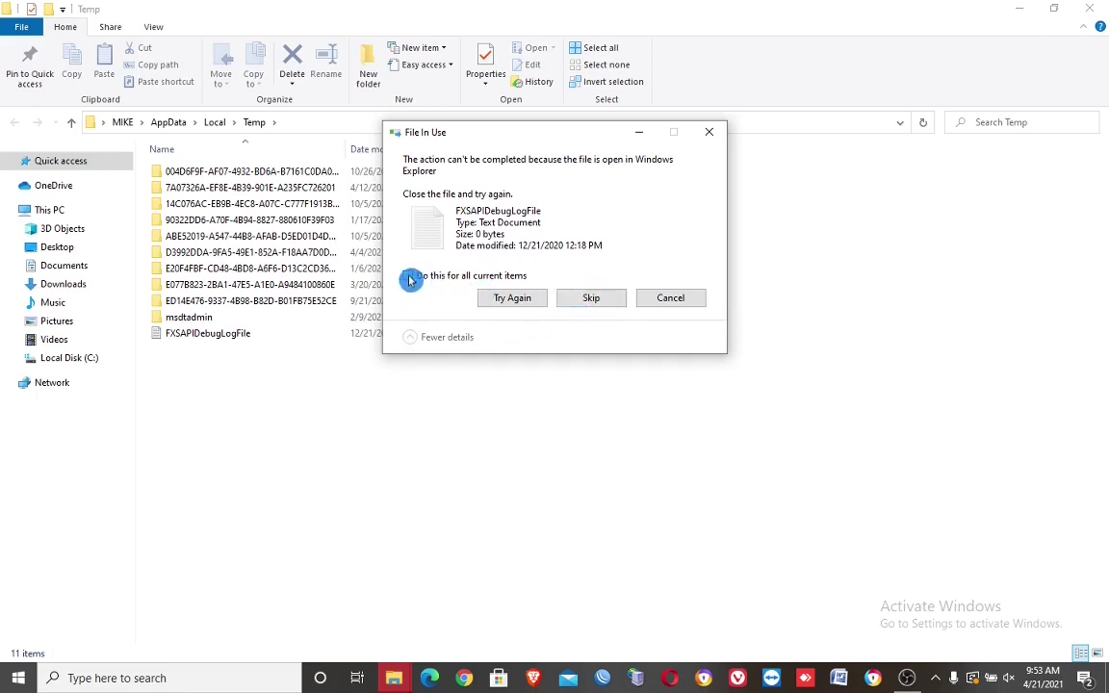
click(409, 279)
click(580, 299)
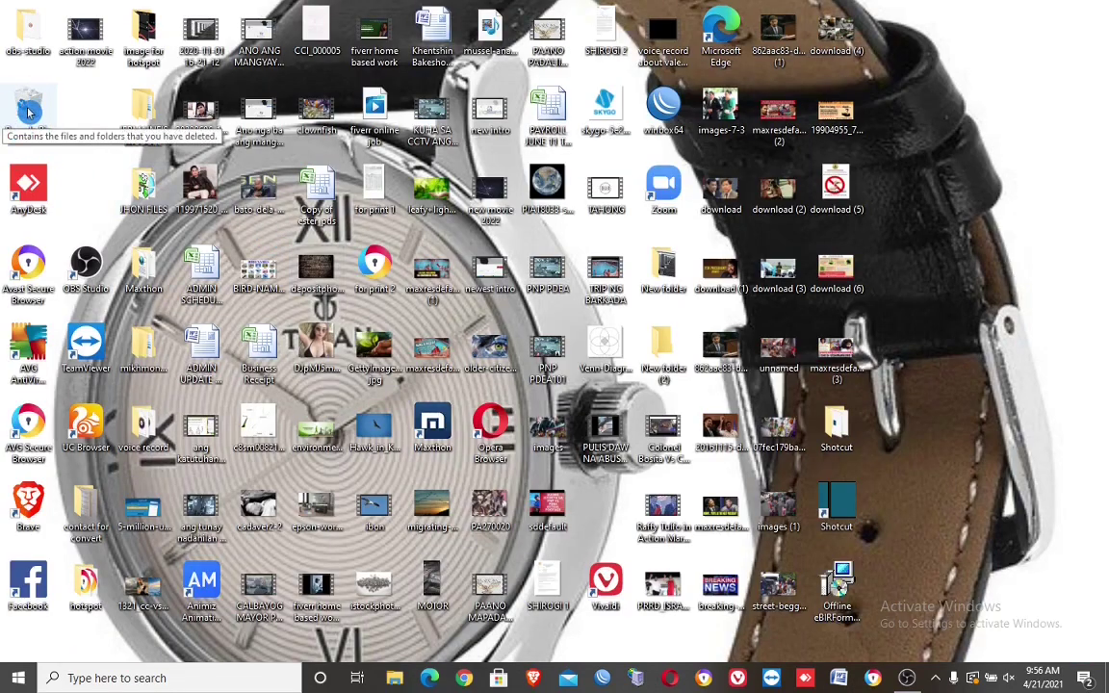
- Permanently delete everything in the Recycle Bin, granting administrator permission for all protected items, and refresh the folder view
click(29, 113)
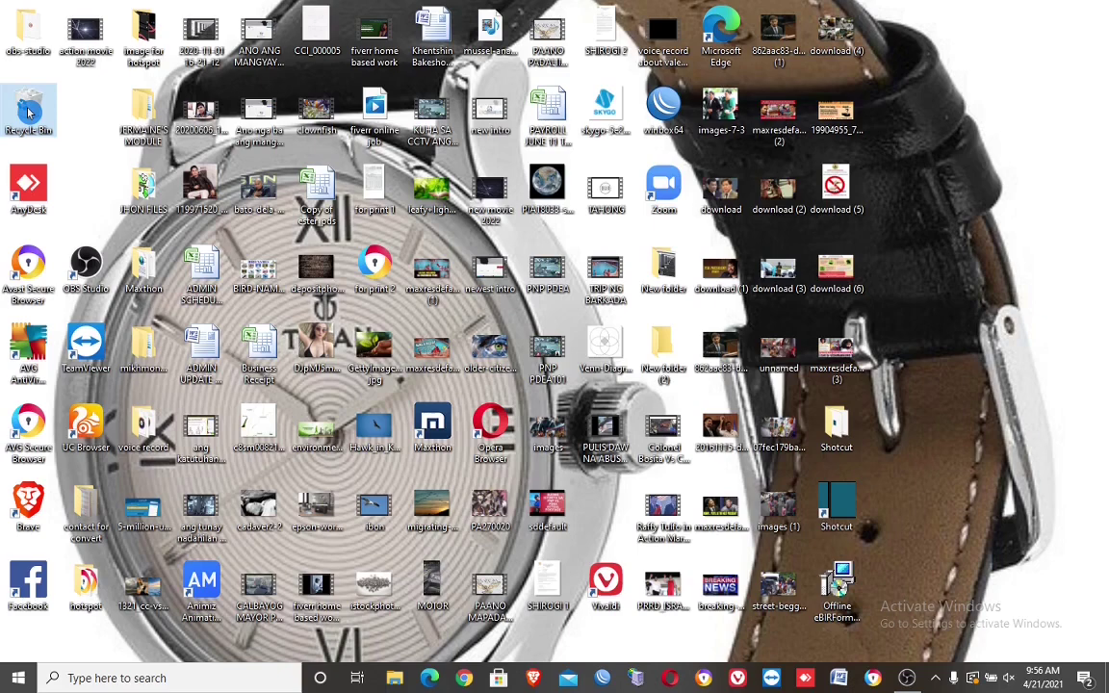
double_click(28, 113)
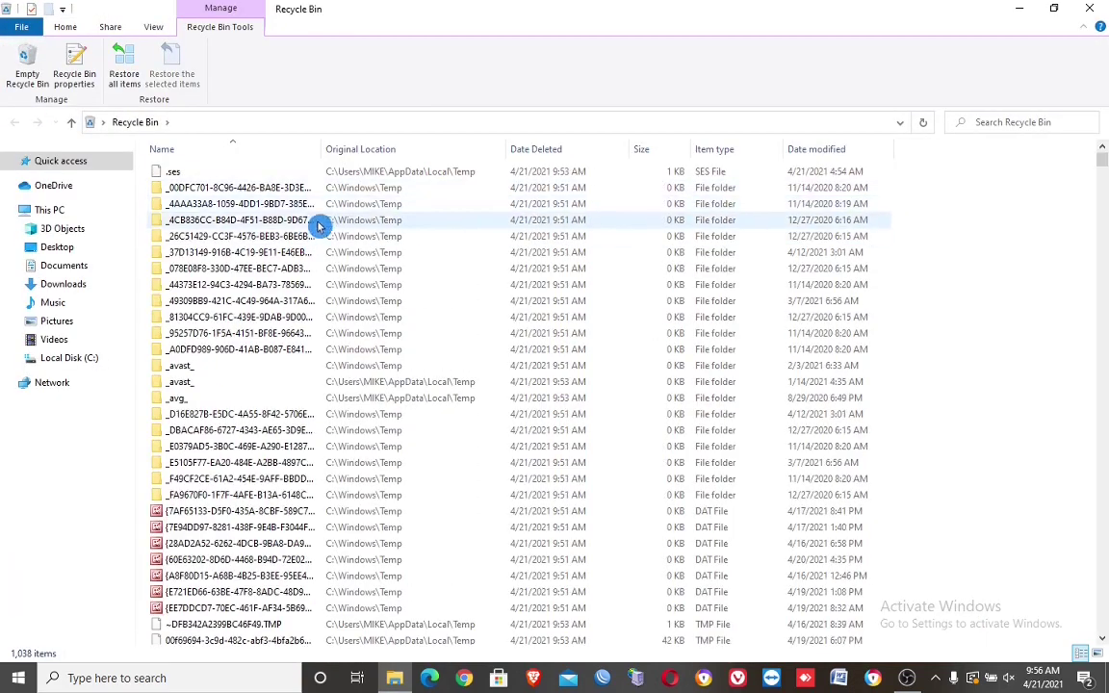
click(371, 228)
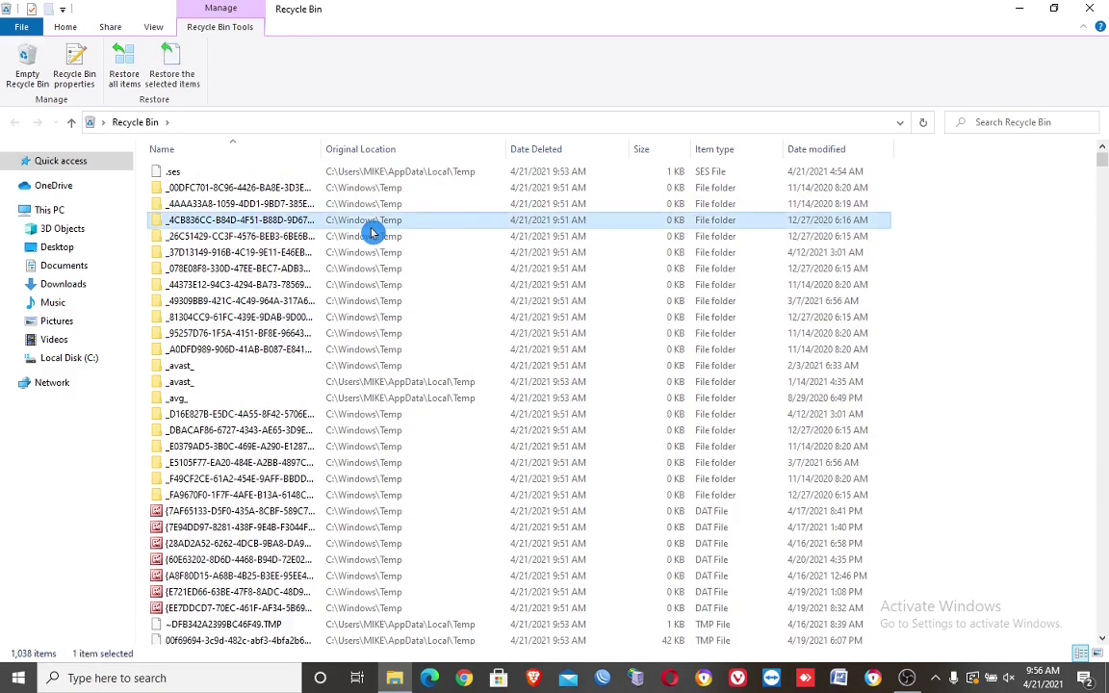
key(ctrl+a)
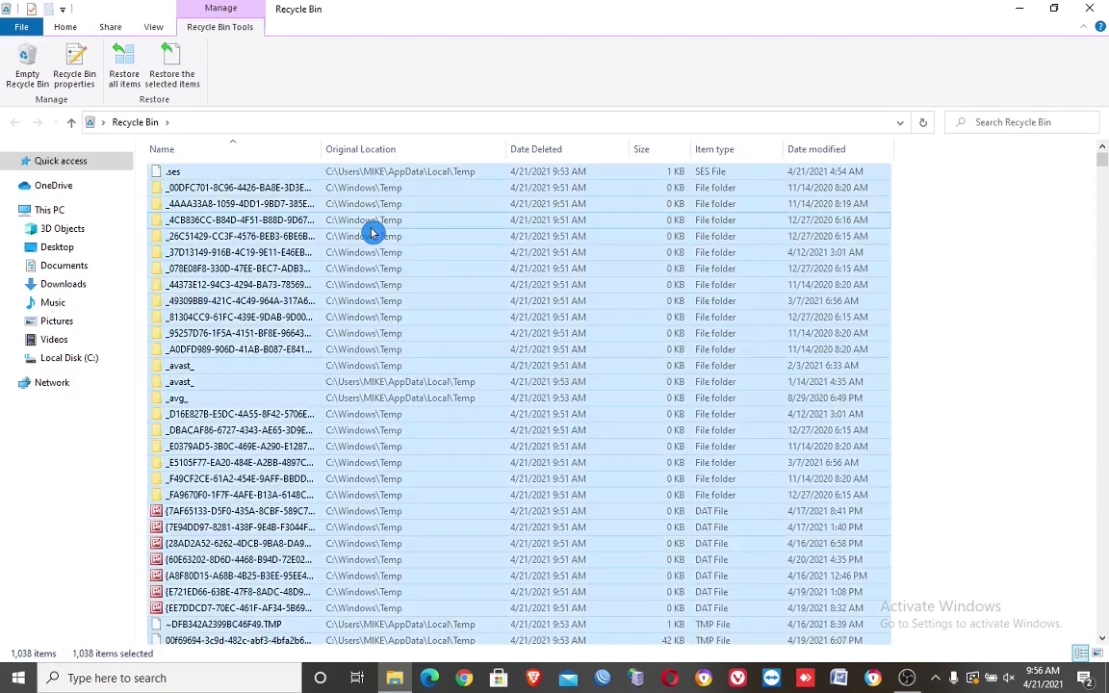
right_click(612, 317)
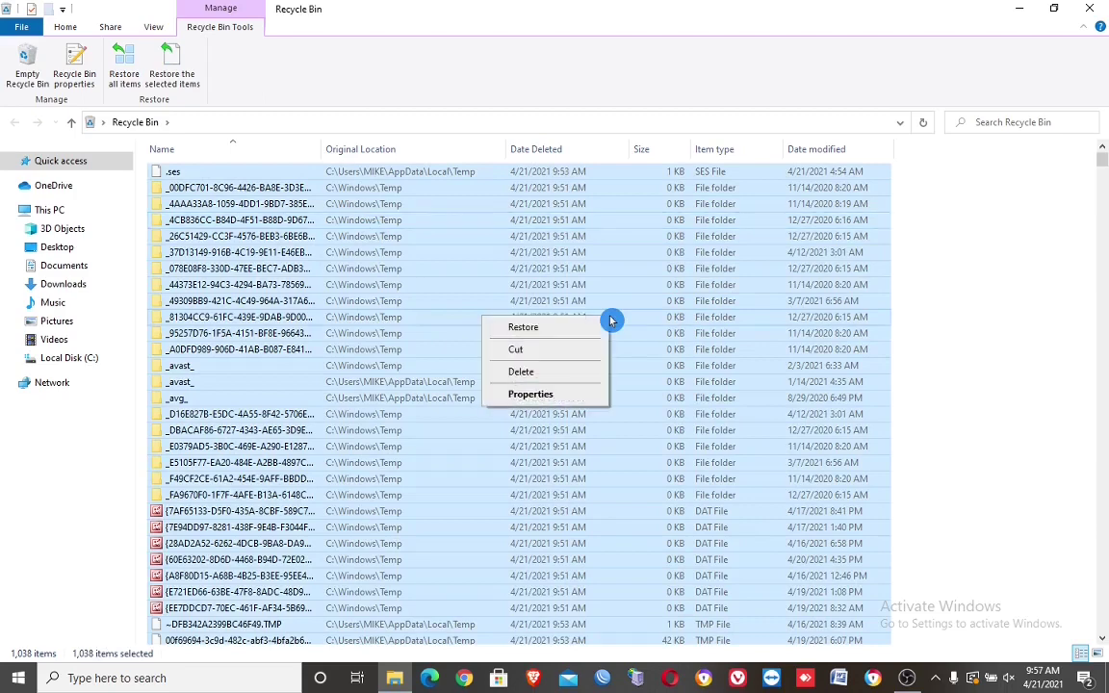
click(517, 376)
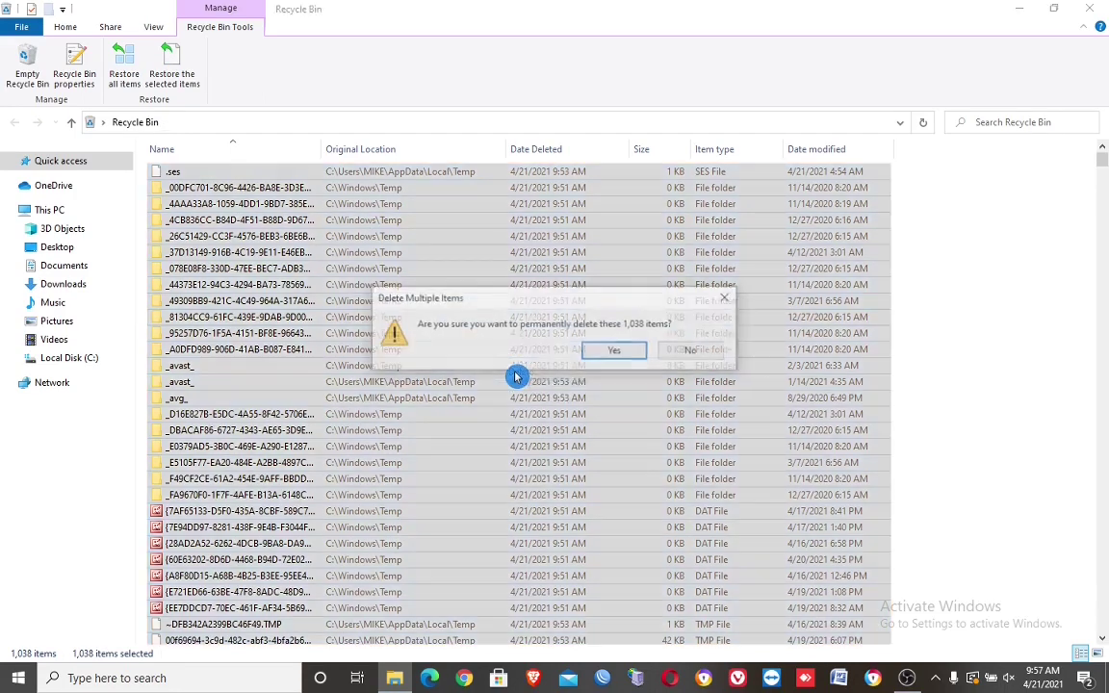
click(602, 353)
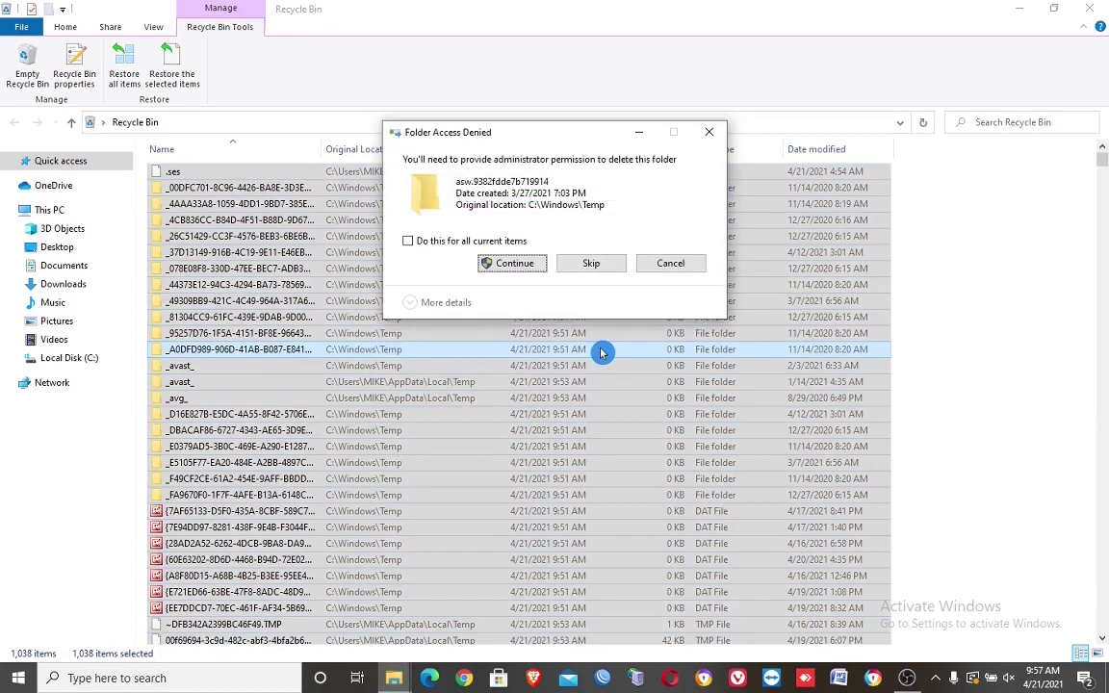
click(408, 241)
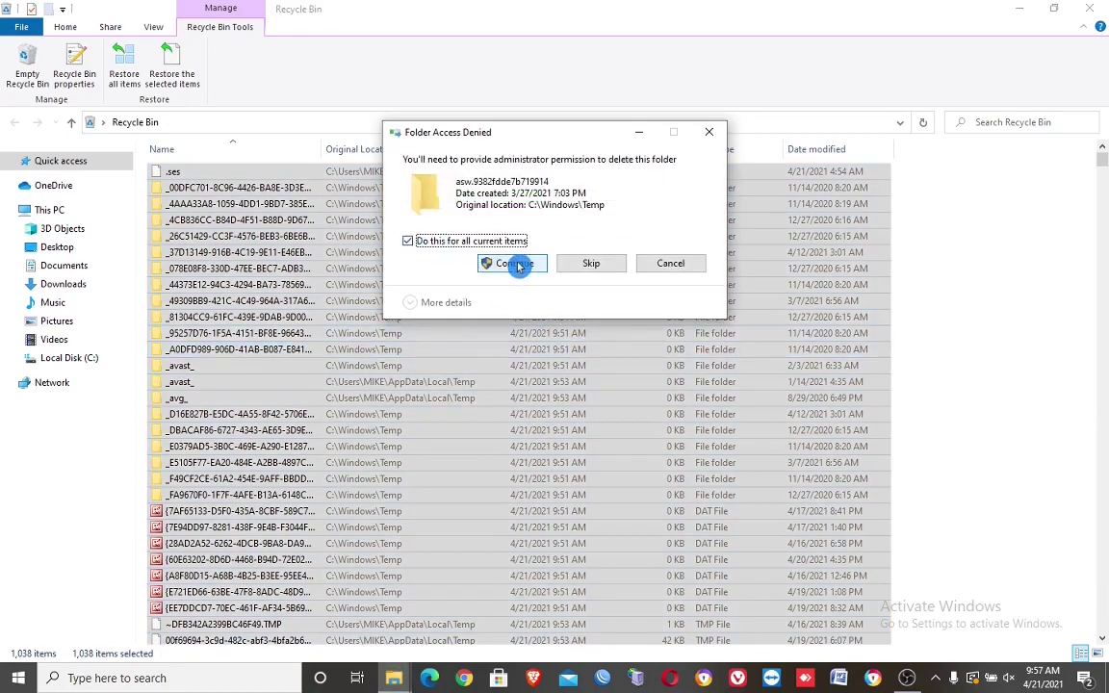
click(517, 263)
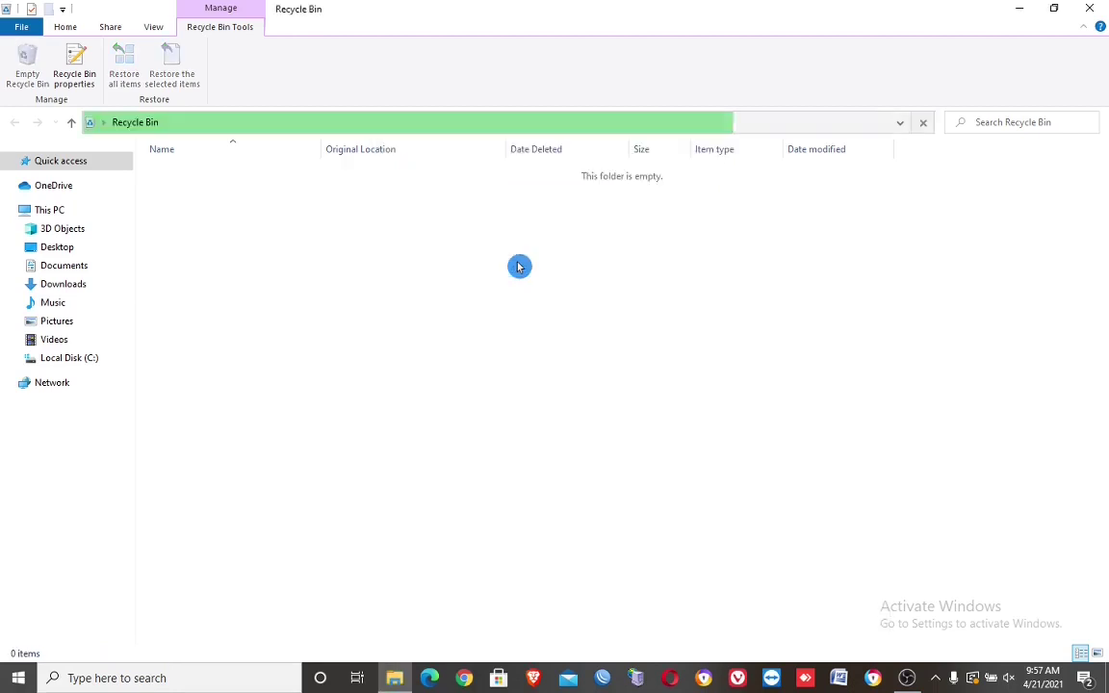
right_click(416, 272)
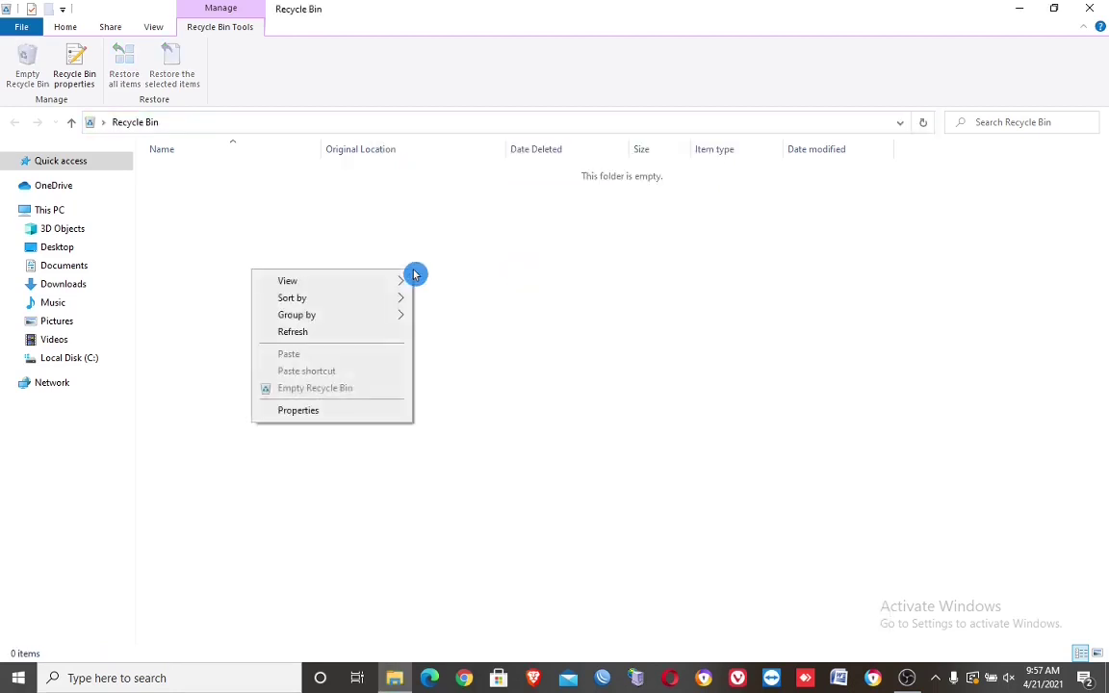
click(294, 332)
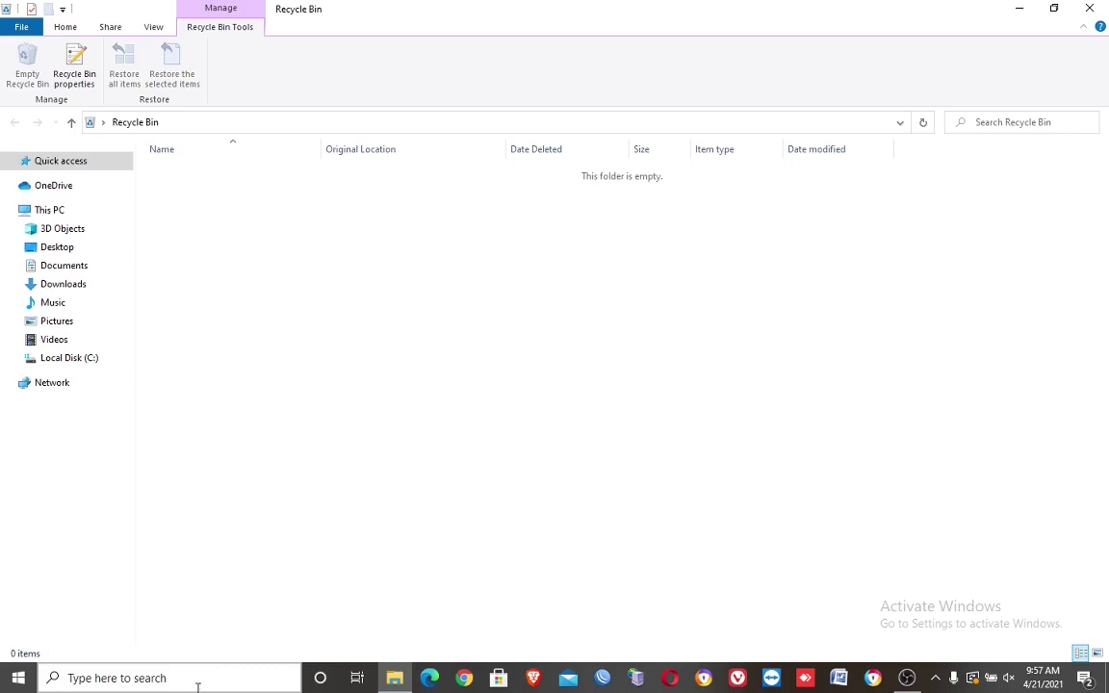
- Open the Windows prefetch folder by executing "prefetch" from the Run dialog, granting permanent access to the folder
click(197, 683)
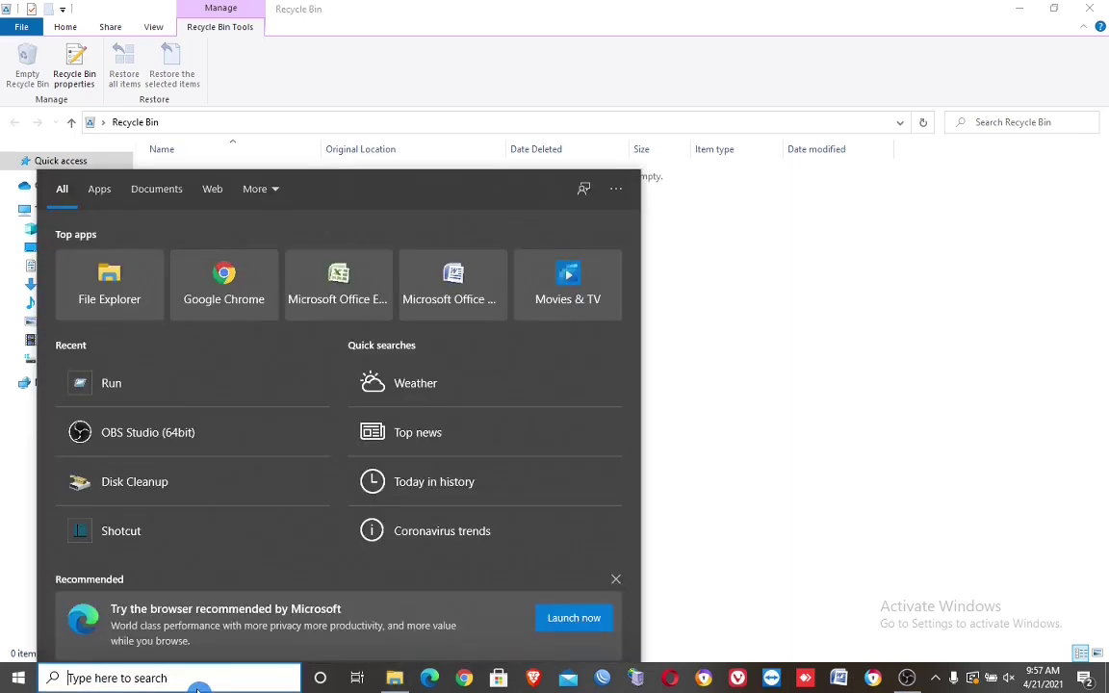
text(run)
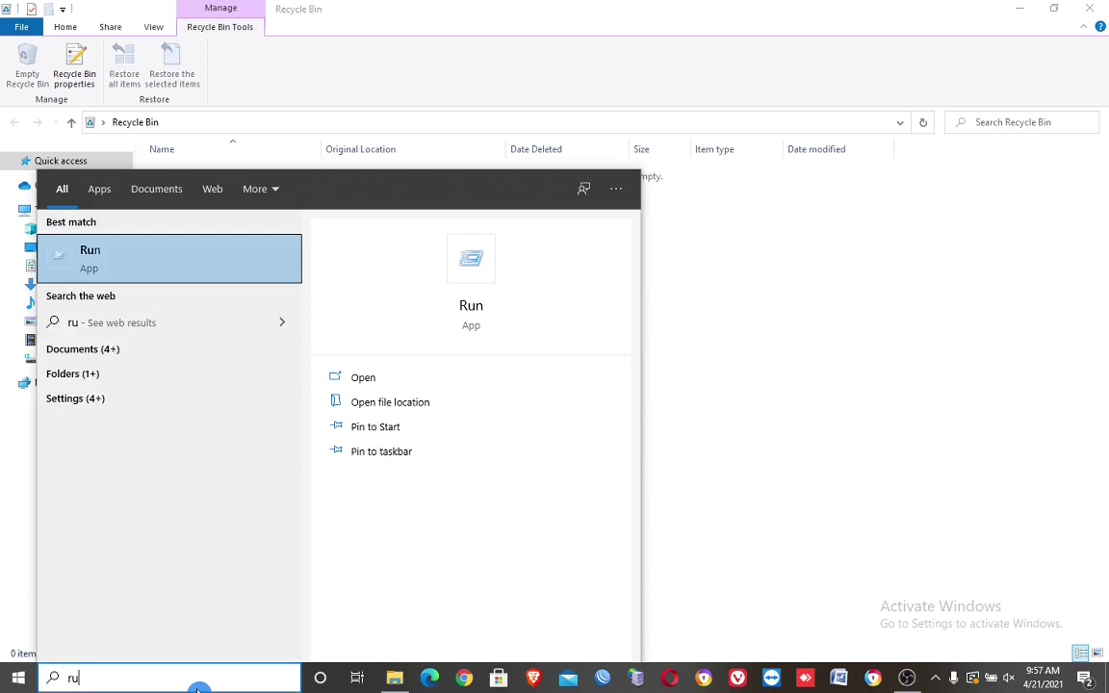
click(150, 276)
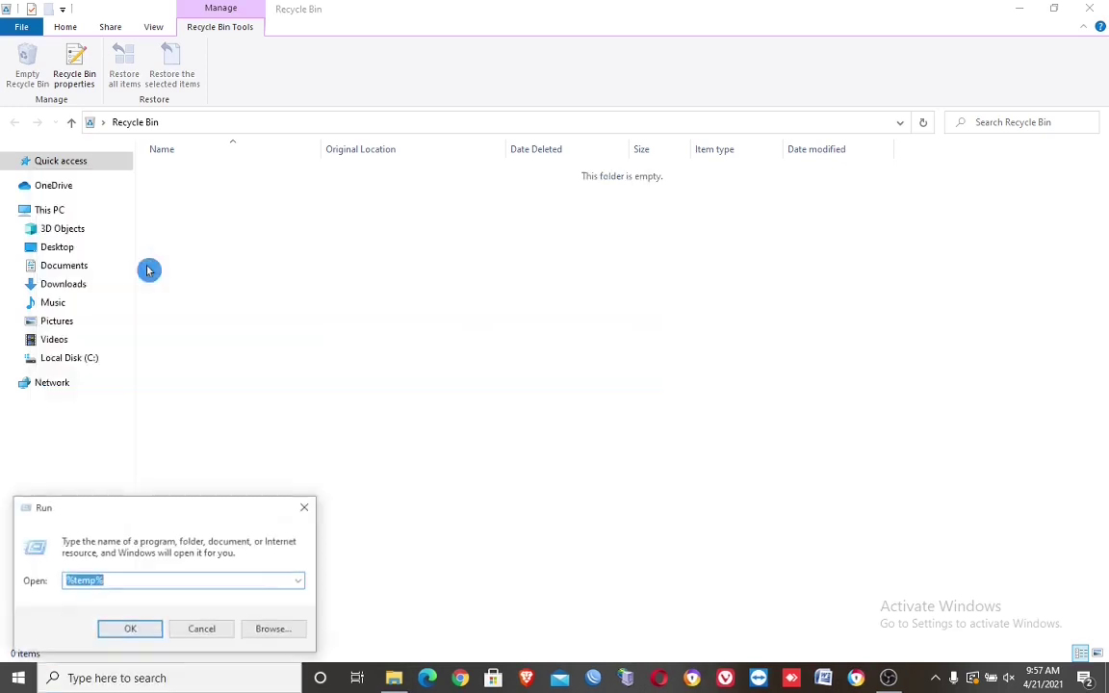
key(BackSpace)
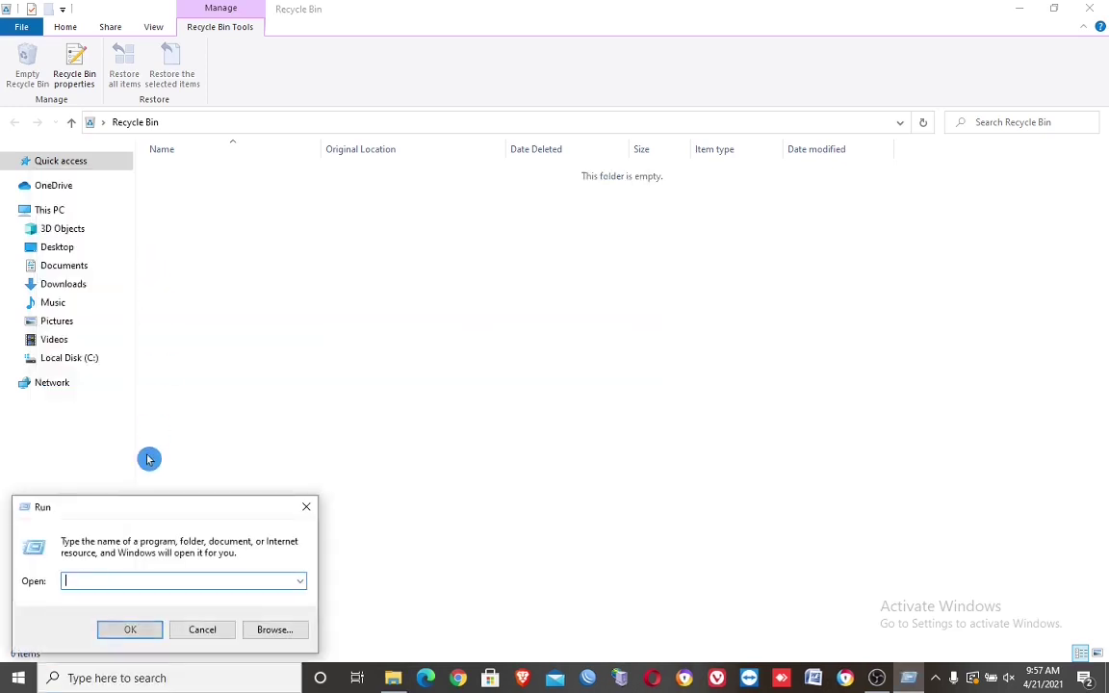
text(pref)
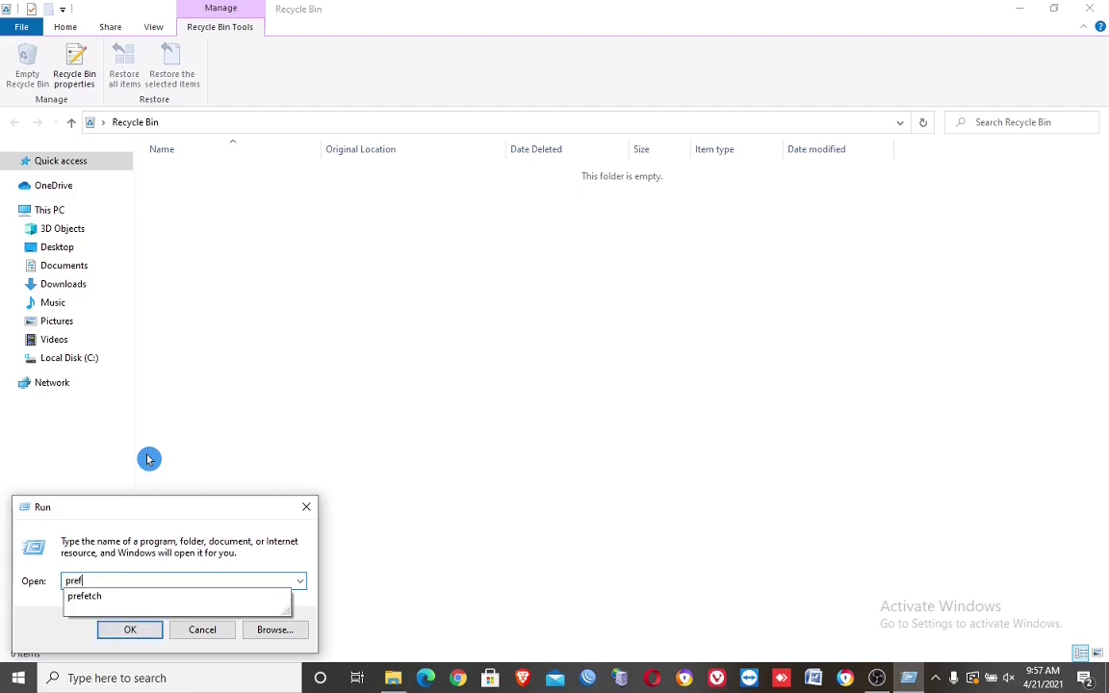
text(h)
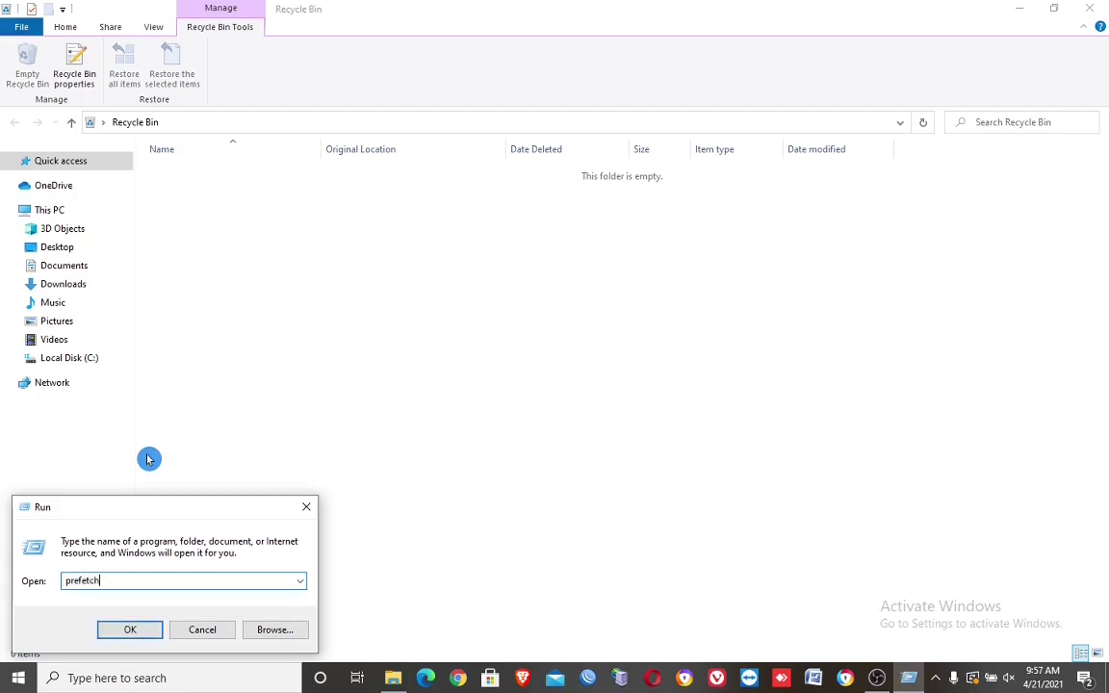
click(124, 631)
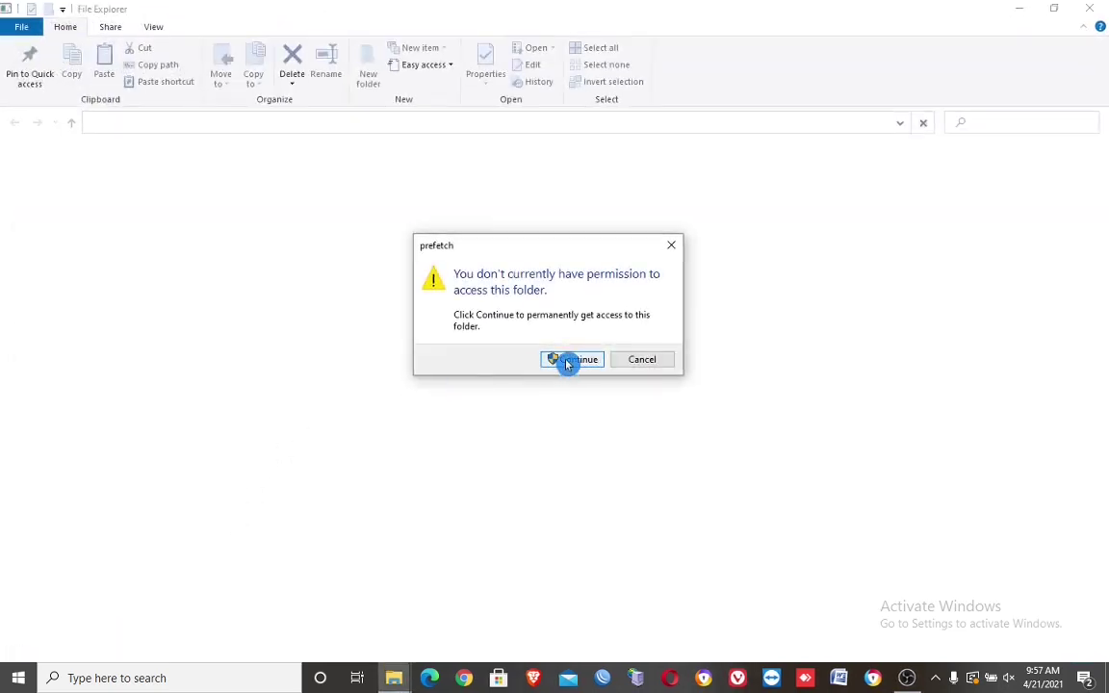
click(567, 361)
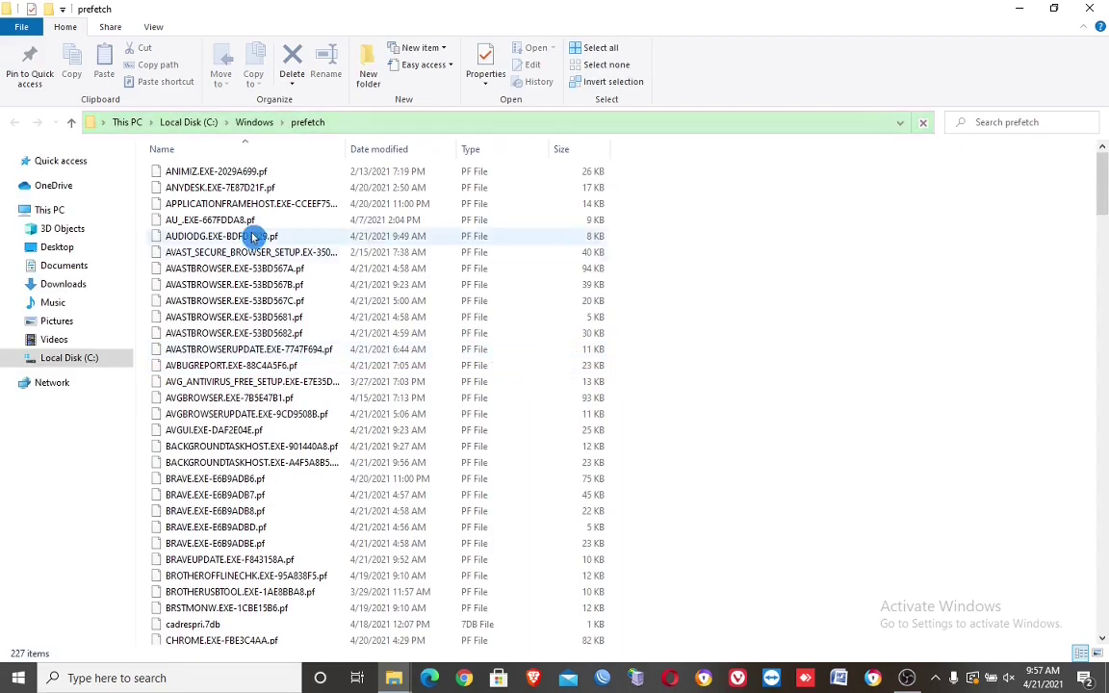
- Delete all files in the prefetch folder, skipping every file that is in use
click(275, 193)
key(ctrl+a)
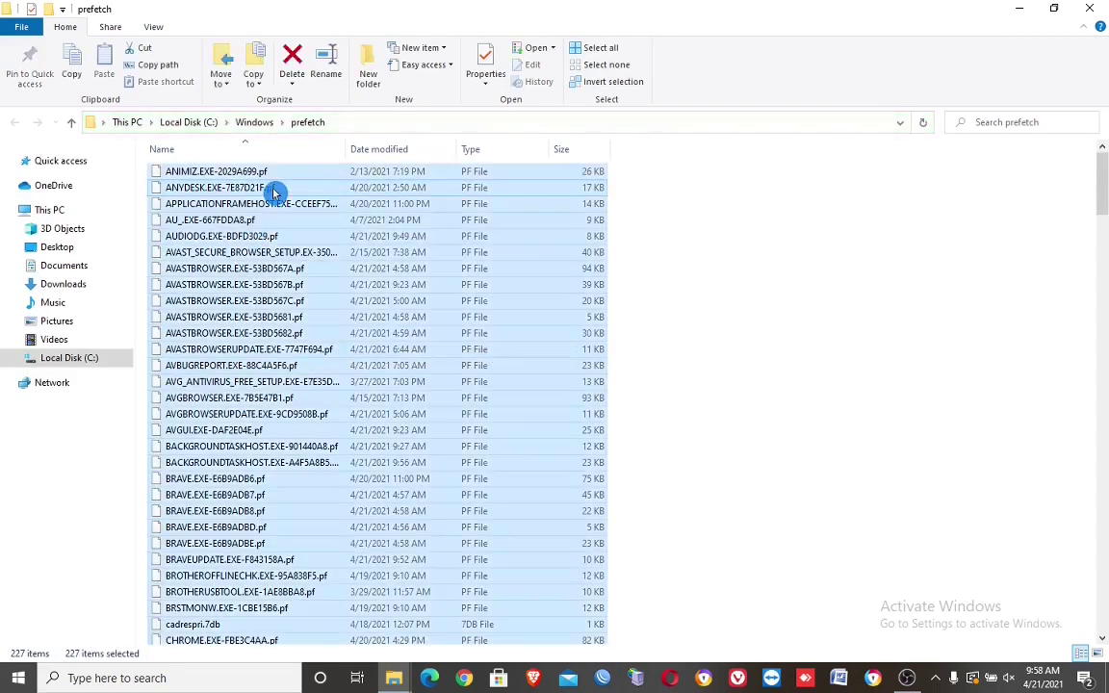
right_click(274, 192)
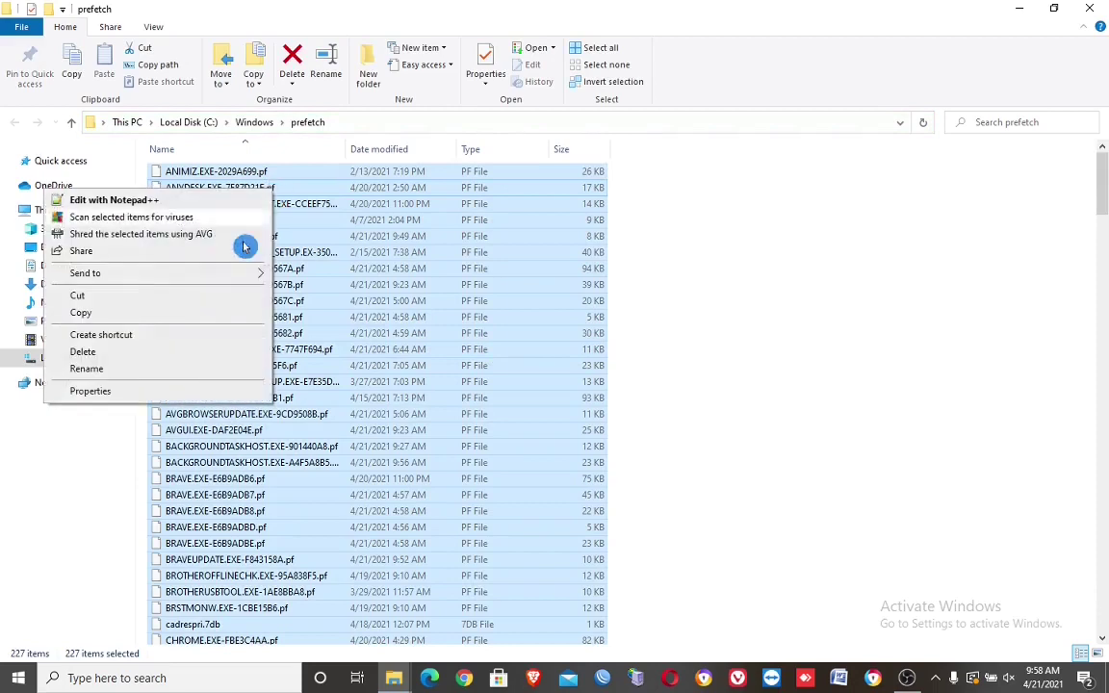
click(81, 354)
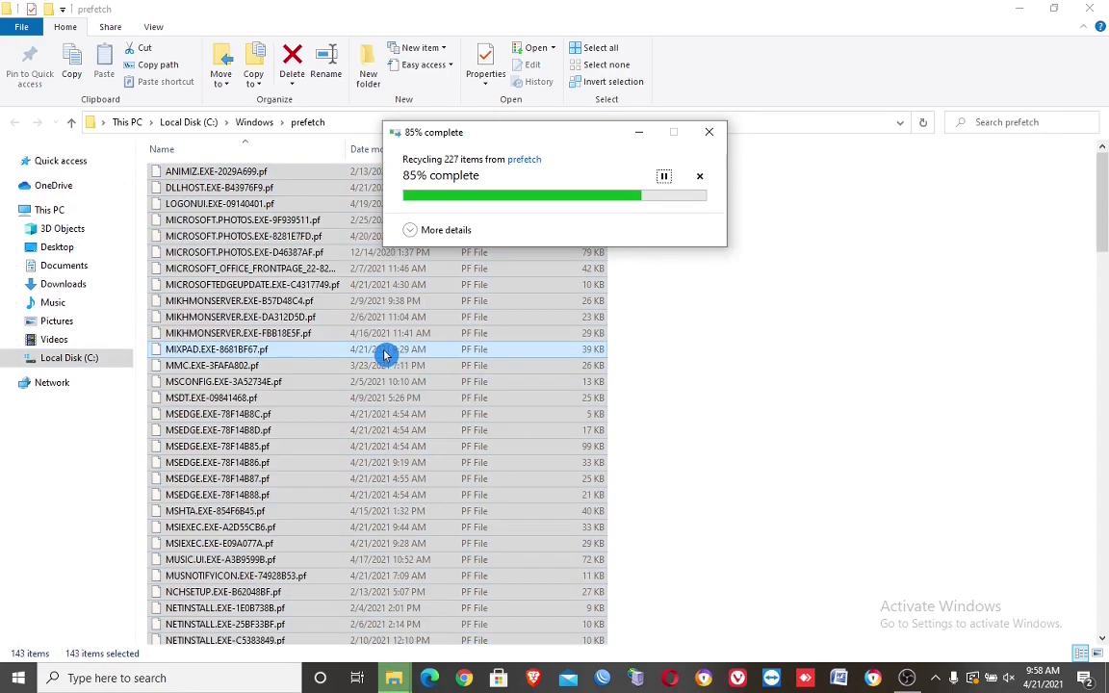
click(408, 264)
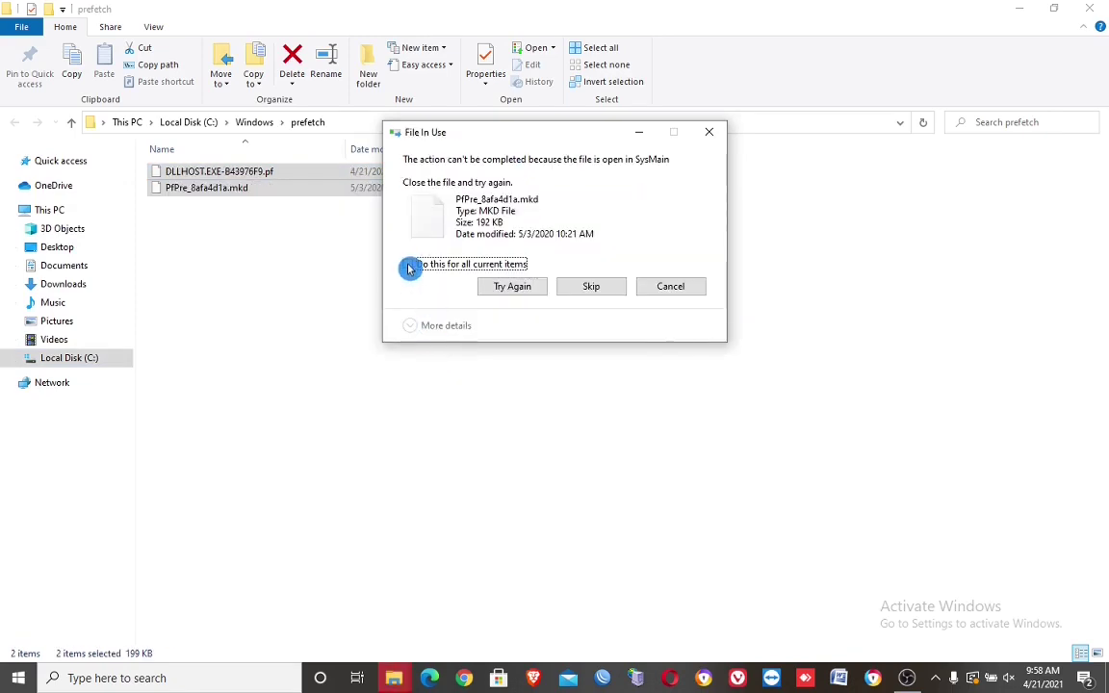
click(582, 290)
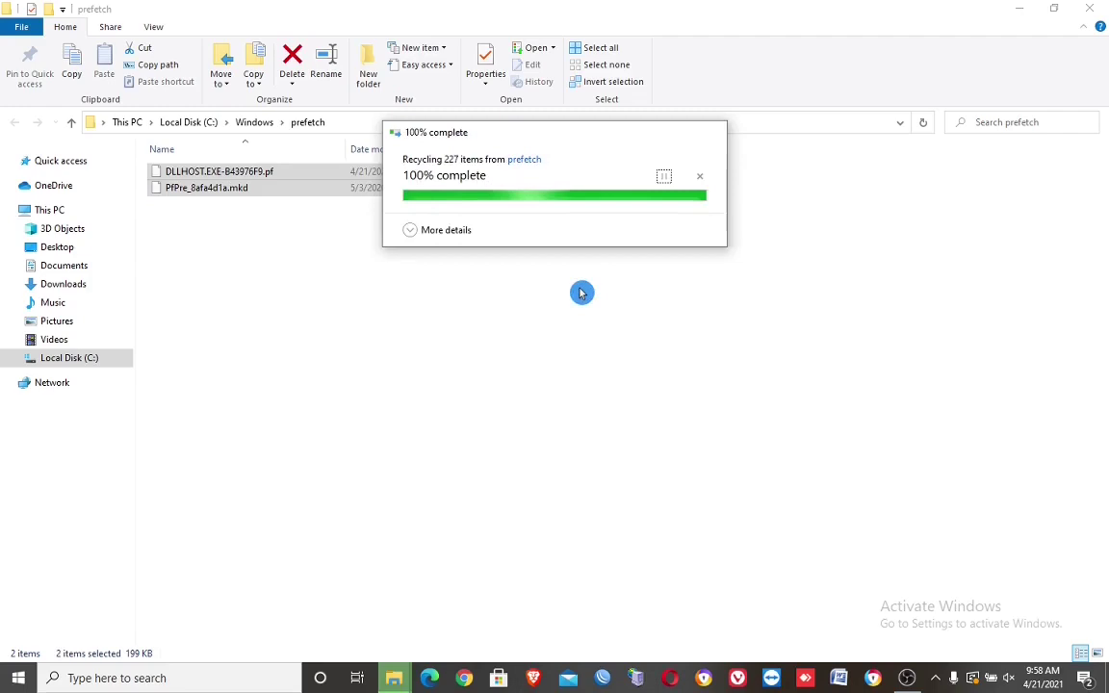
- Search Windows for "uninstall" and open the Add or remove programs settings
click(135, 678)
text(u)
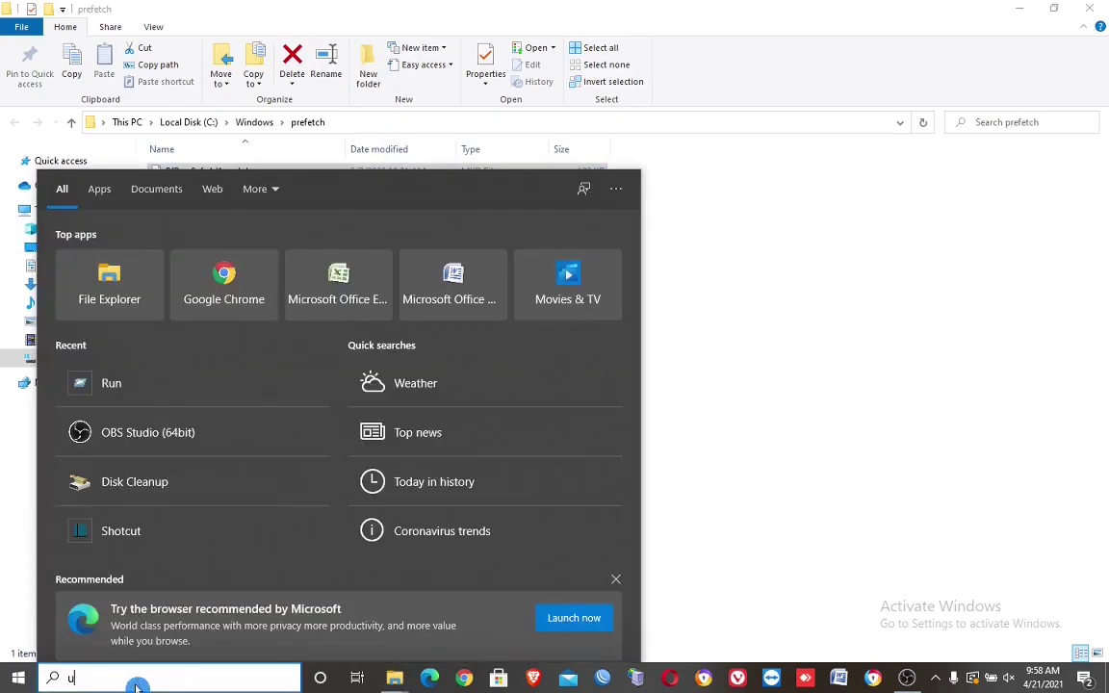
text(ninst)
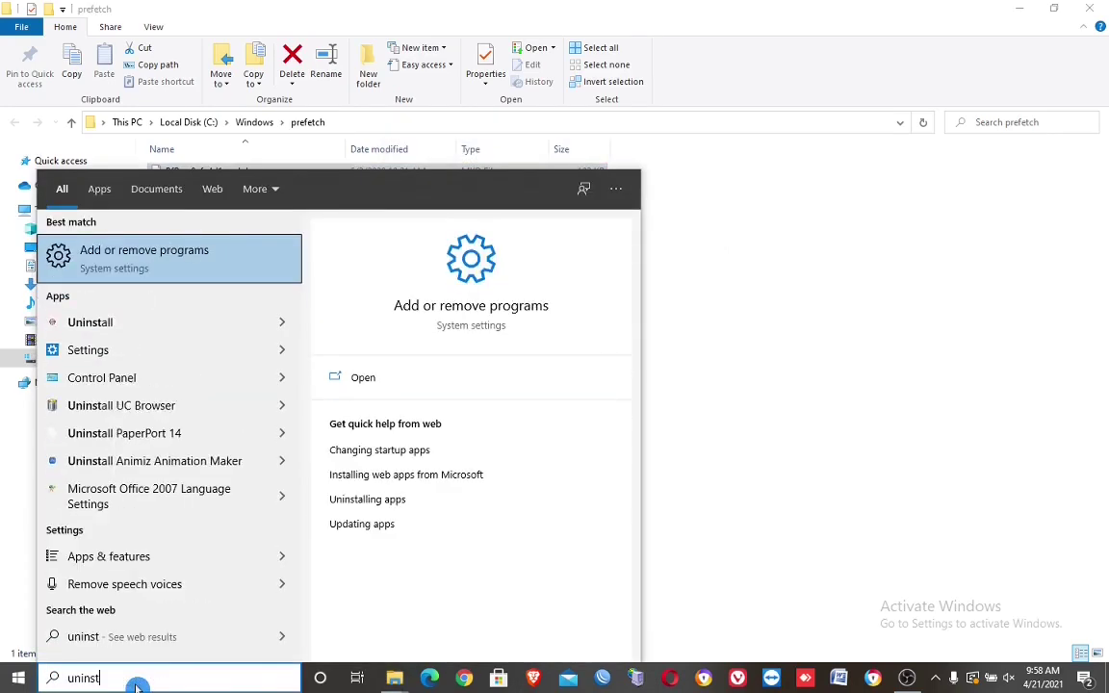
text(al)
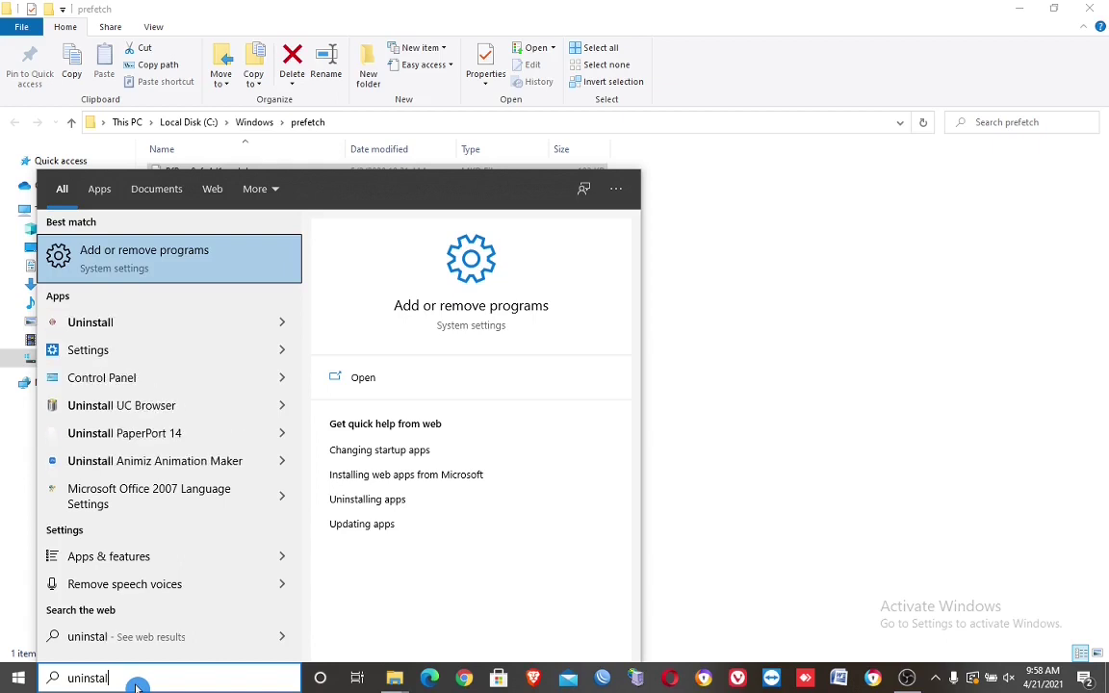
text(l)
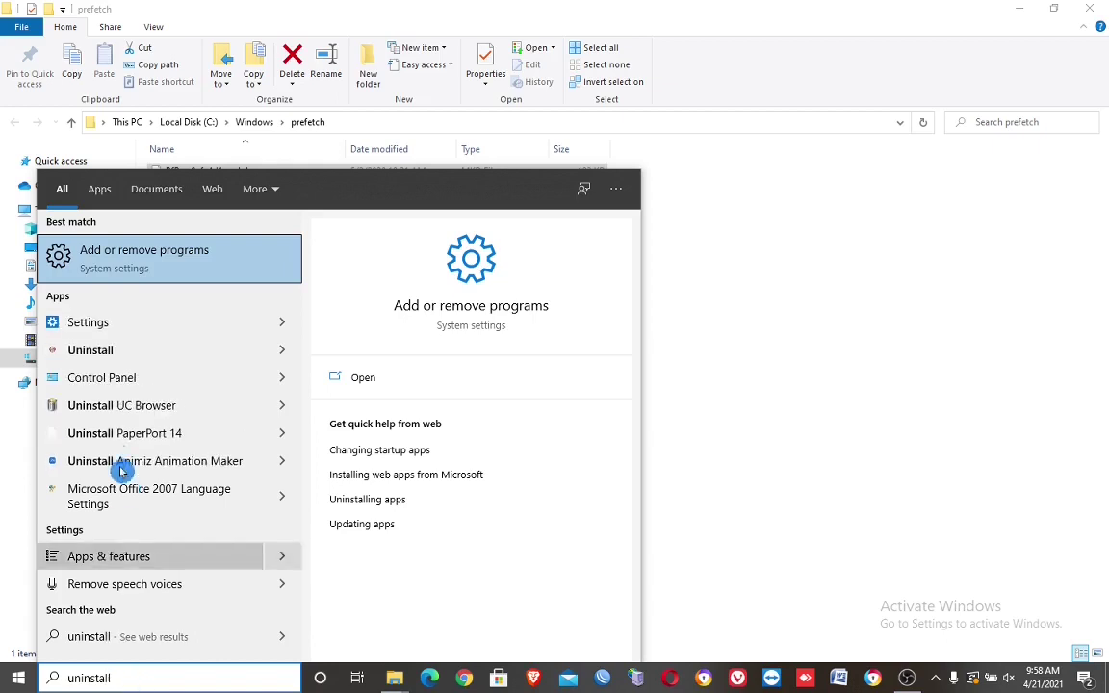
click(141, 270)
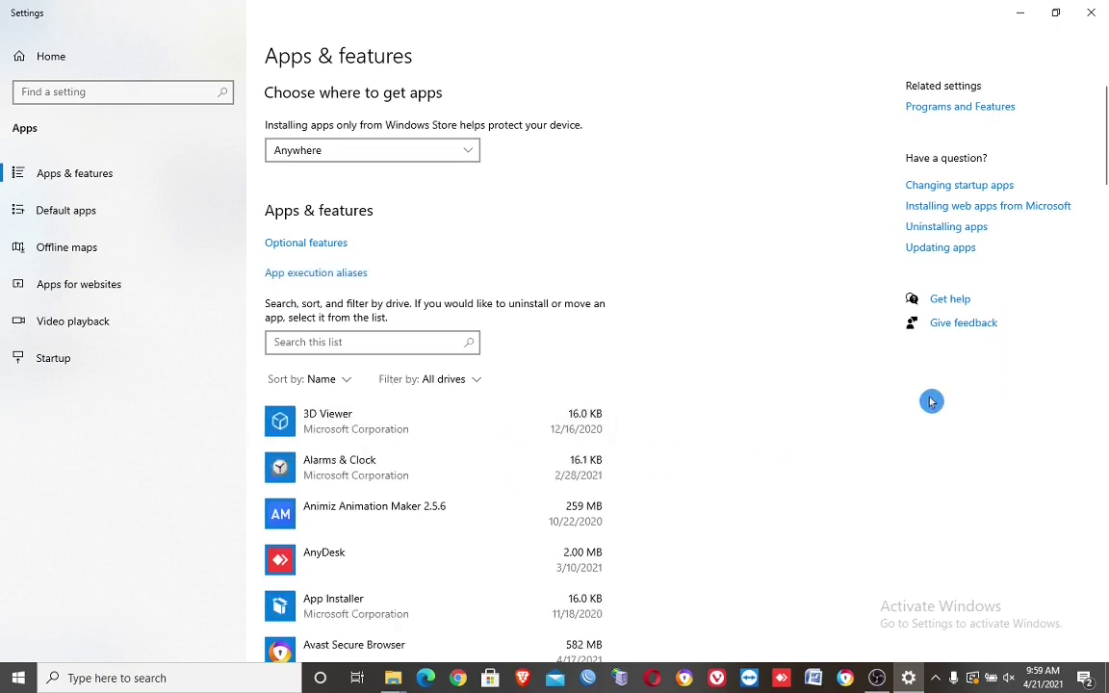
- Uninstall Farm Heroes Saga from the installed apps list
click(1104, 303)
click(330, 541)
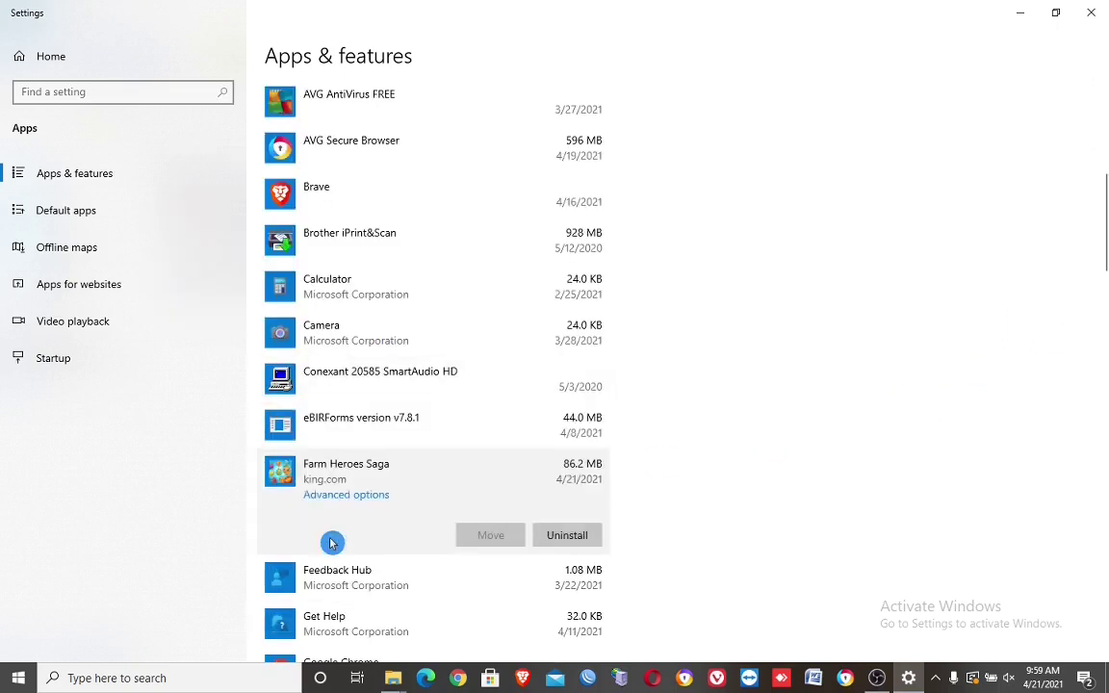
click(565, 537)
click(633, 500)
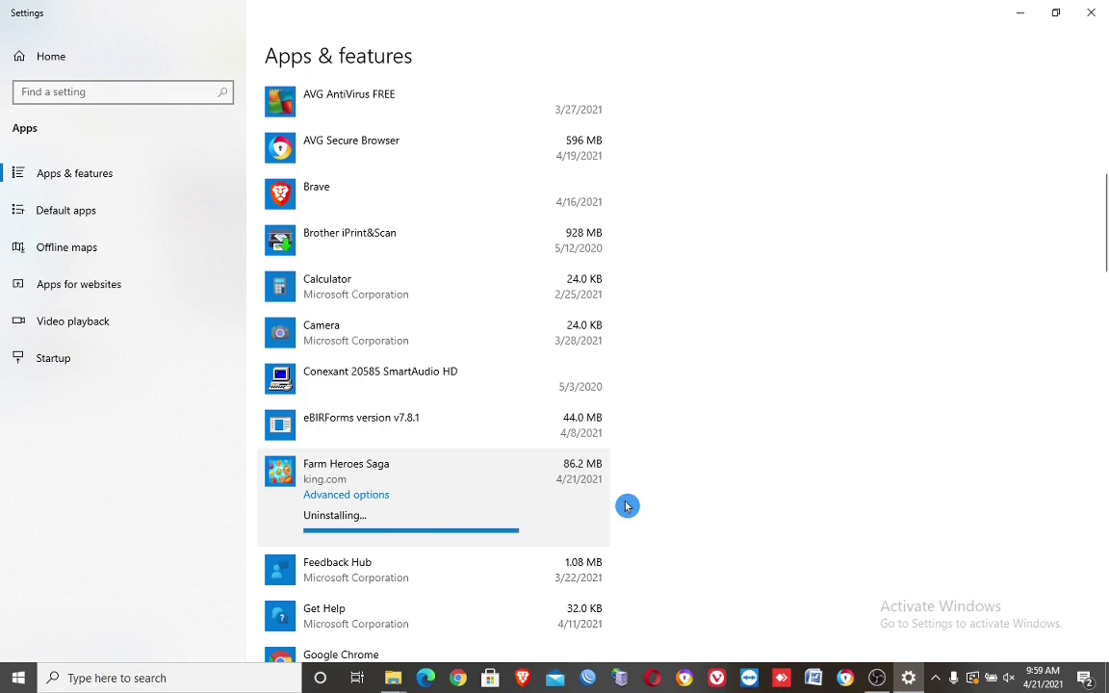
- Search Windows for "optimize" and open Defragment and Optimize Drives
click(154, 679)
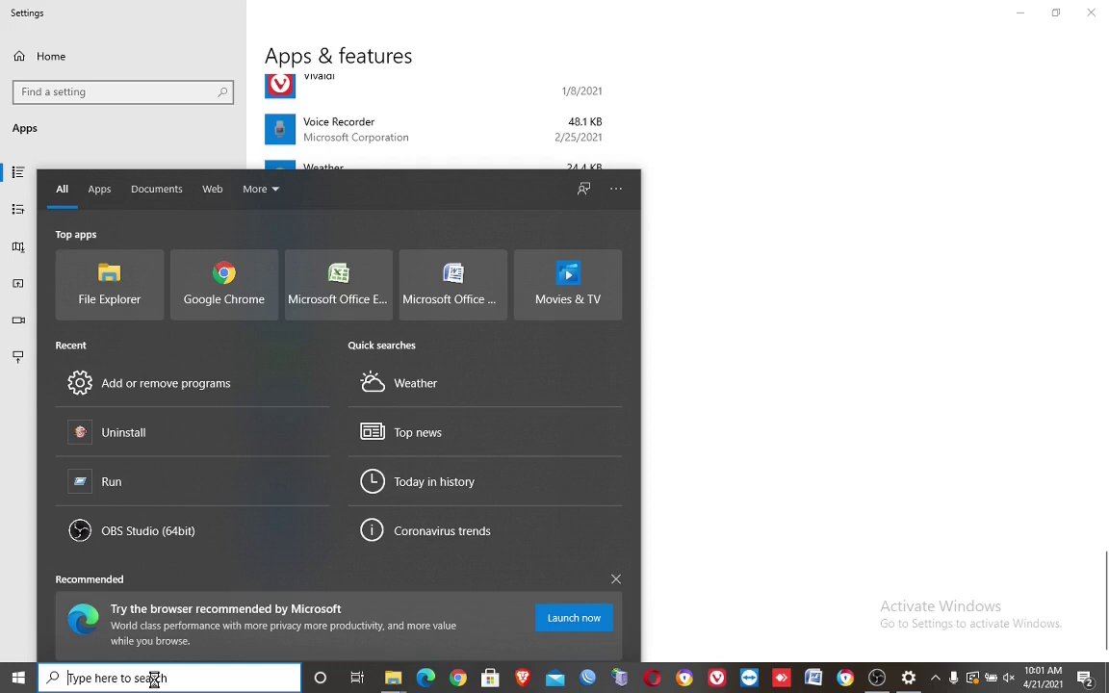
text(op)
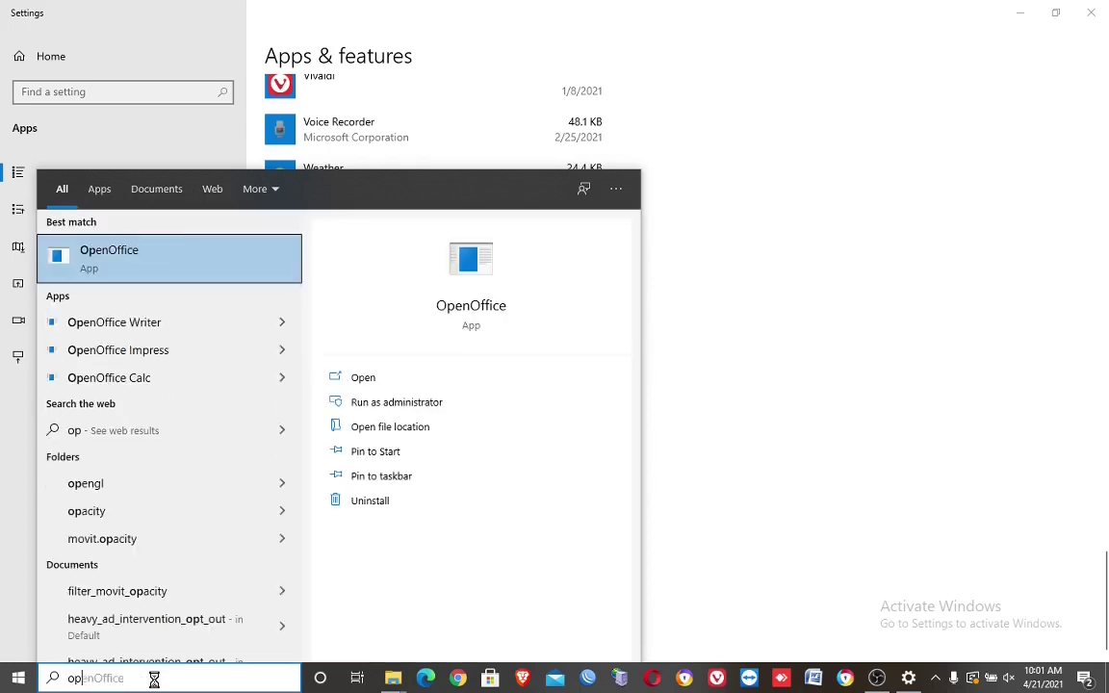
text(ti)
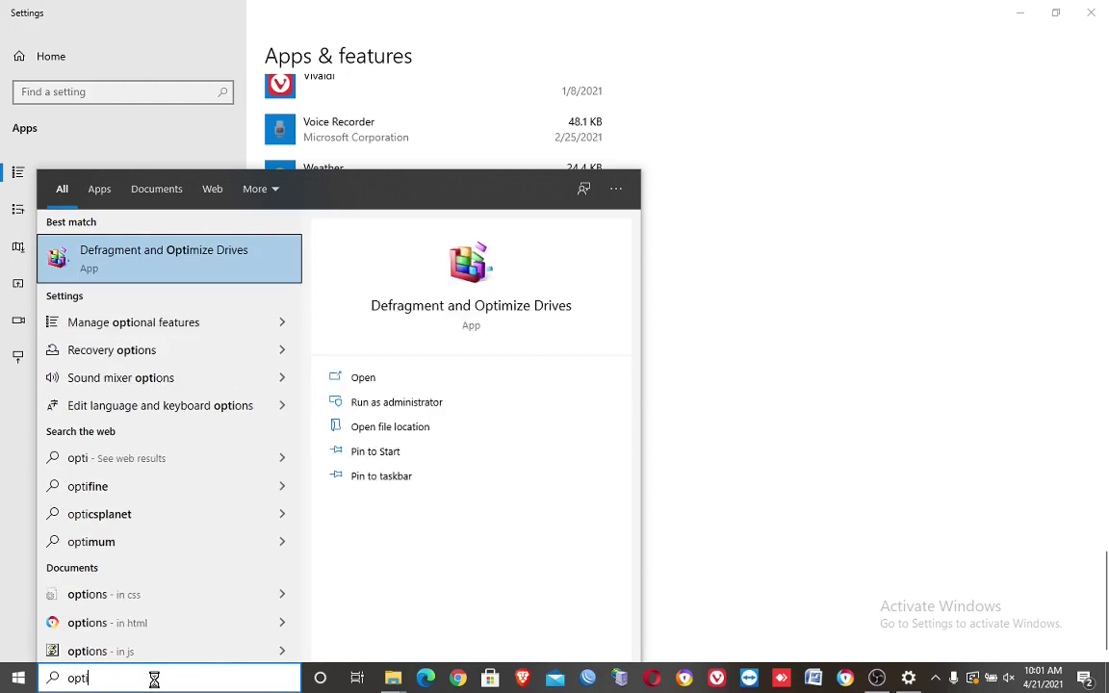
text(mize)
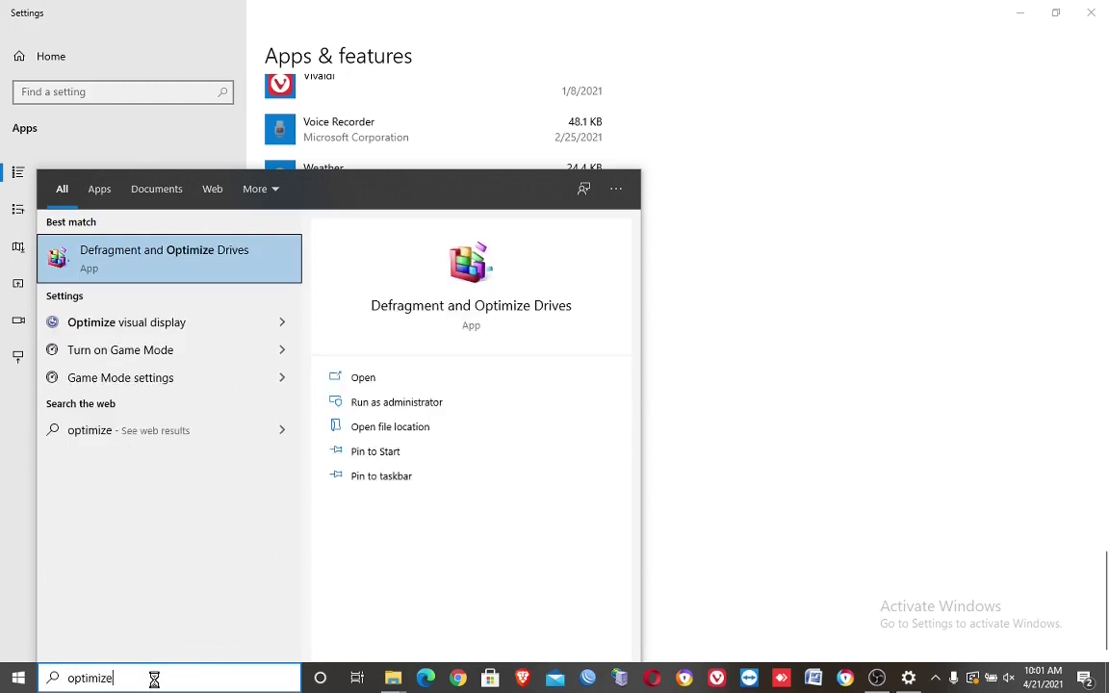
click(169, 262)
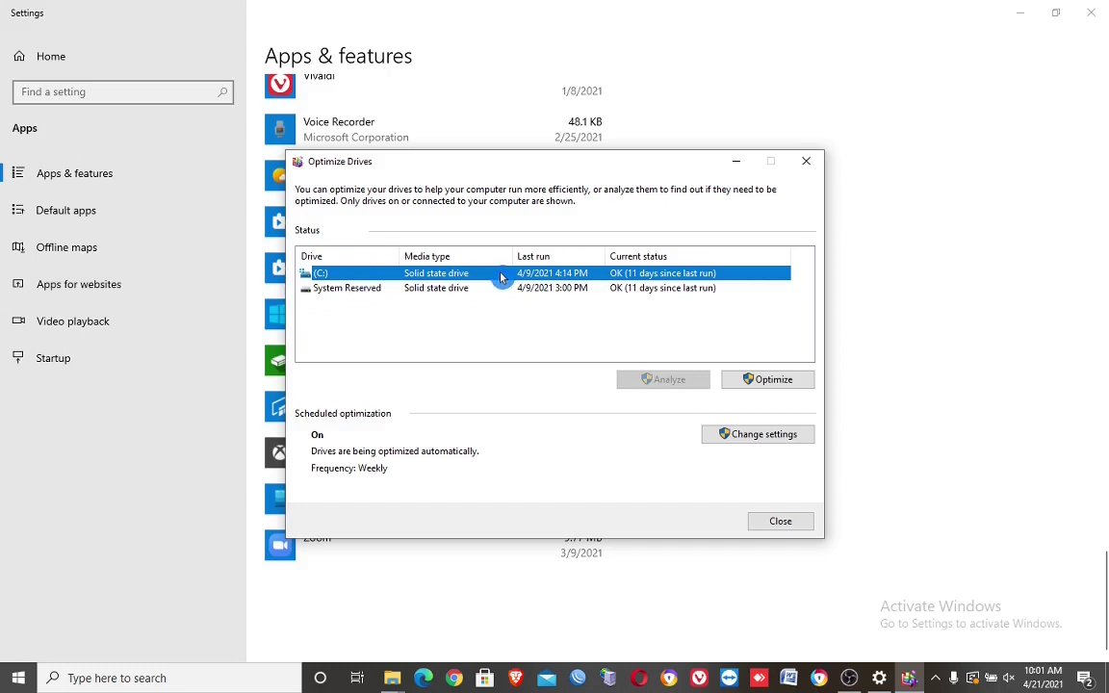
- Optimize the (C:) solid state drive, running the optimization several times in a row
click(759, 381)
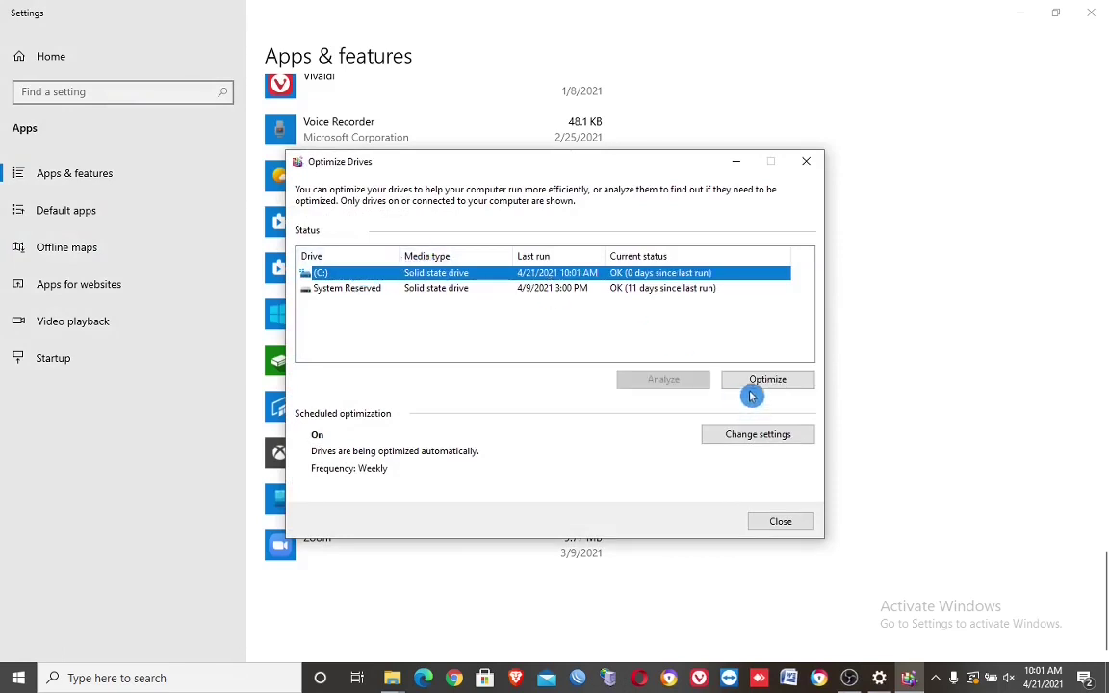
click(754, 384)
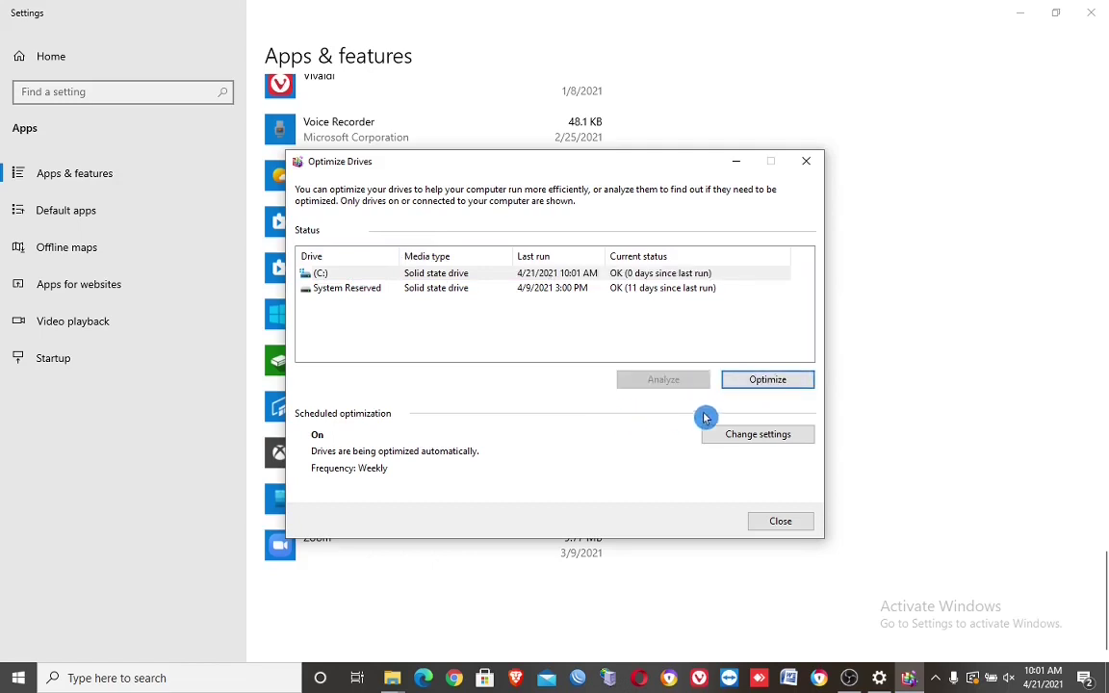
click(451, 276)
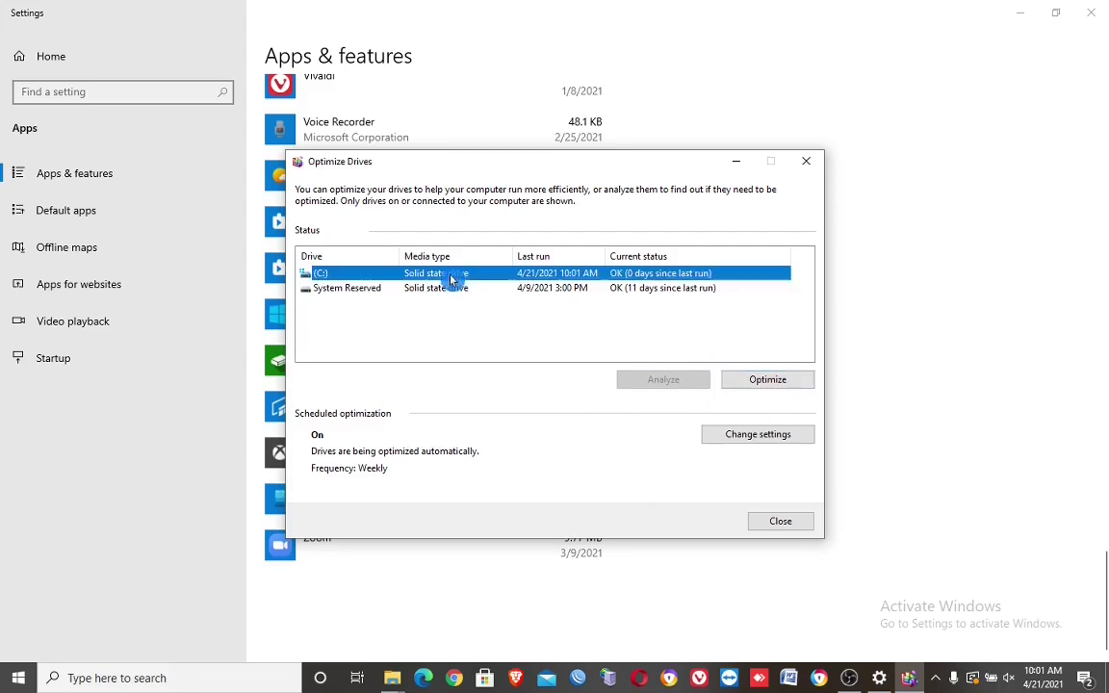
click(755, 383)
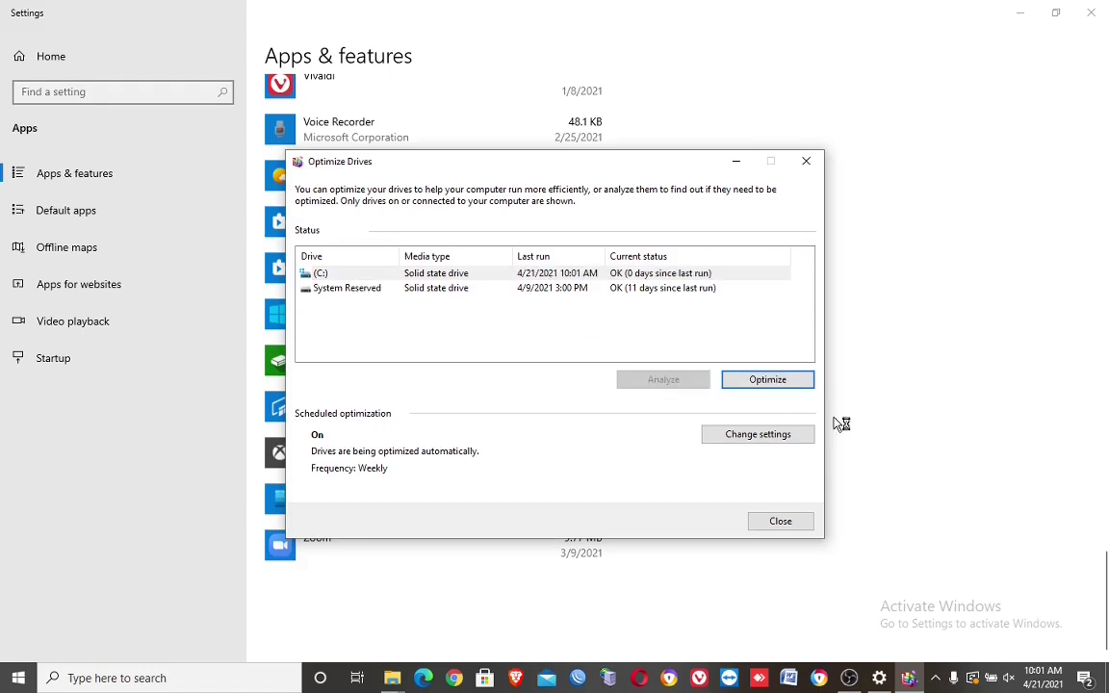
click(595, 278)
click(750, 381)
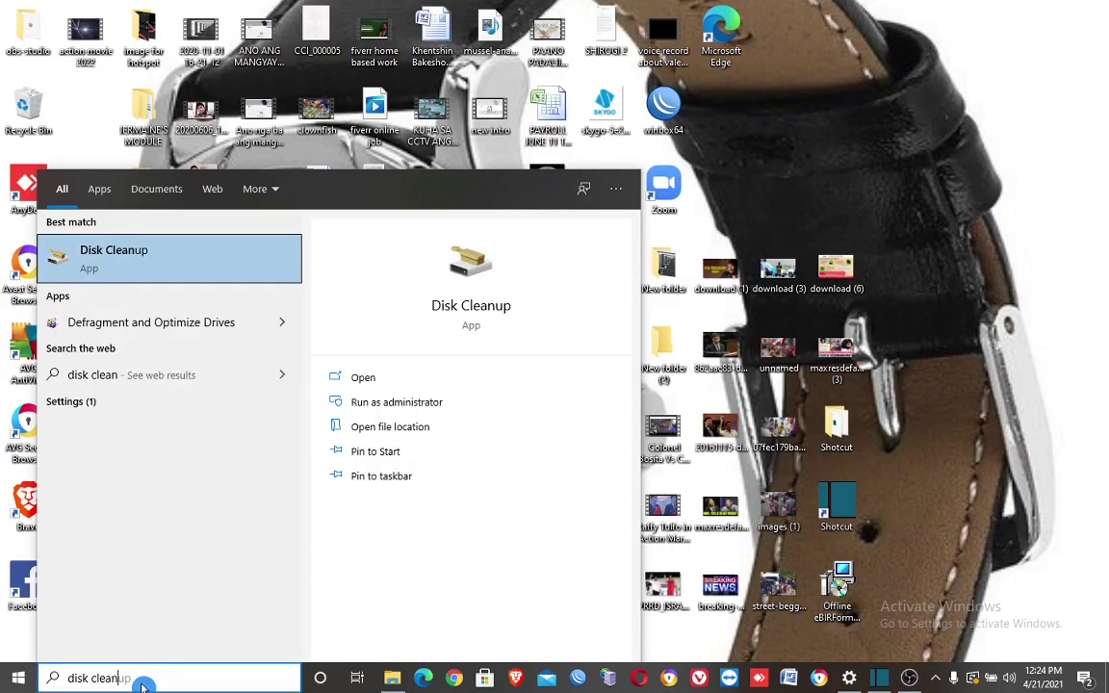
- Search Windows for "disk cleanup", open Disk Cleanup and extend the scan of drive (C:) to system files
text(up)
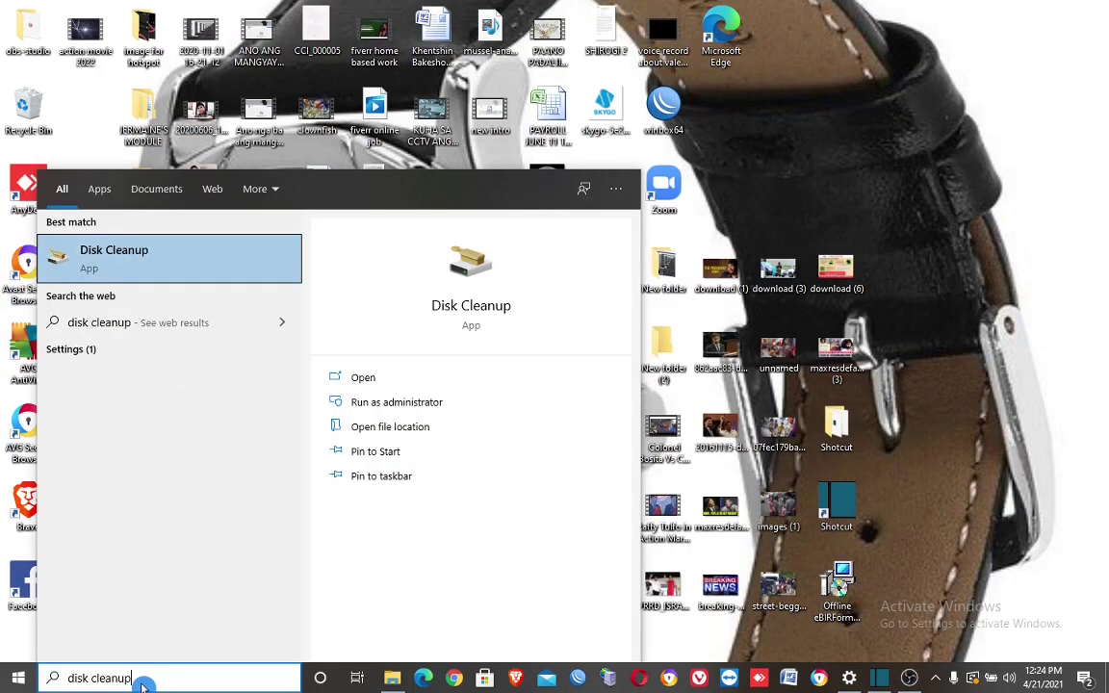
click(166, 272)
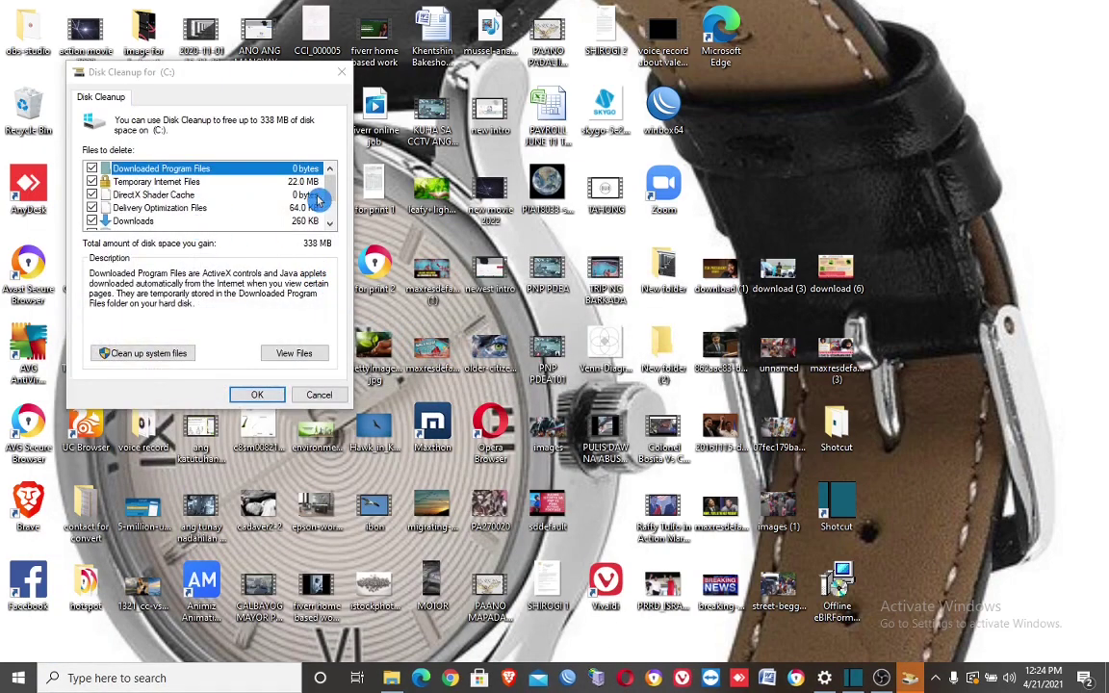
scroll(328, 211, down, 1)
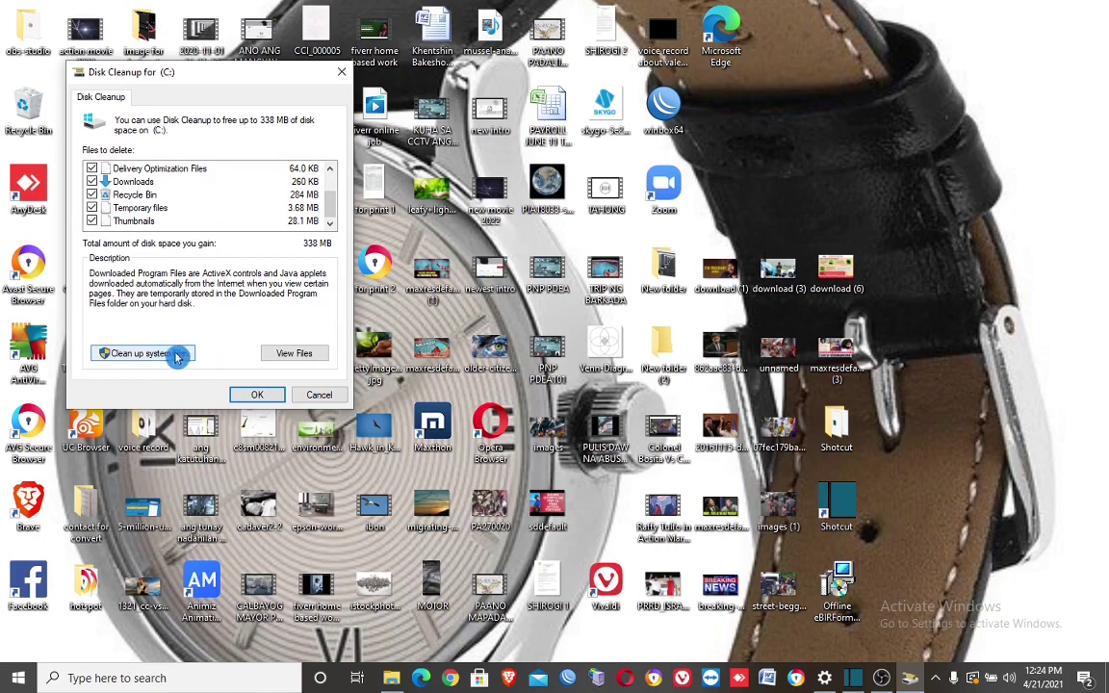
click(138, 355)
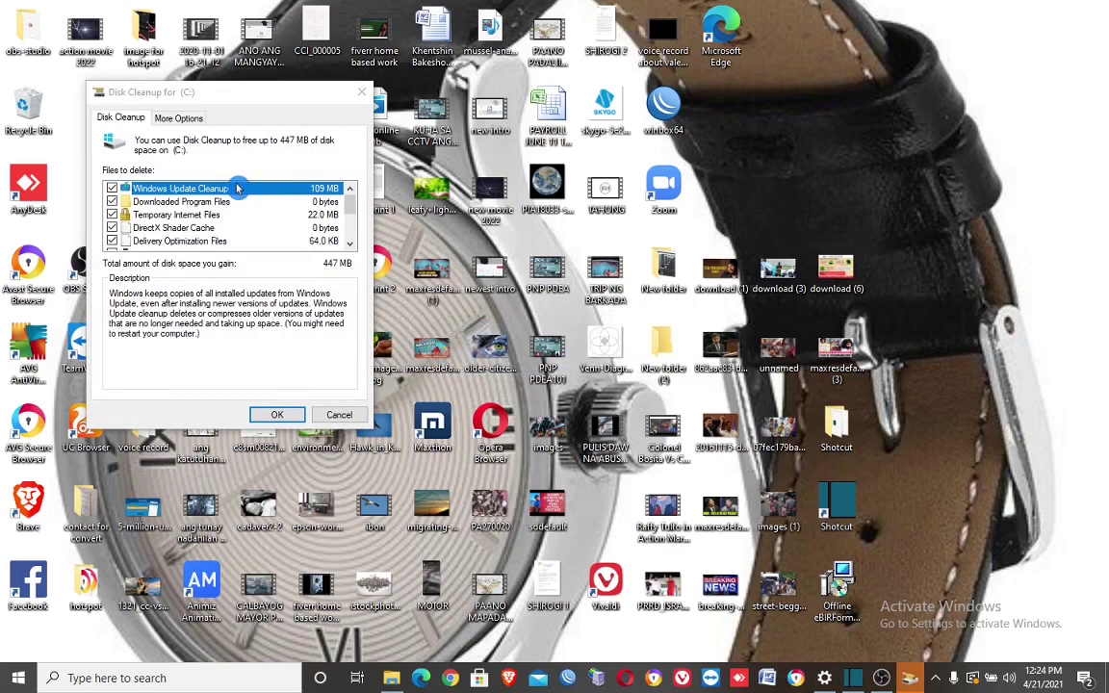
- Permanently delete all checked file categories on drive (C:), from Windows Update Cleanup to Thumbnails
click(353, 210)
drag(352, 210, 354, 230)
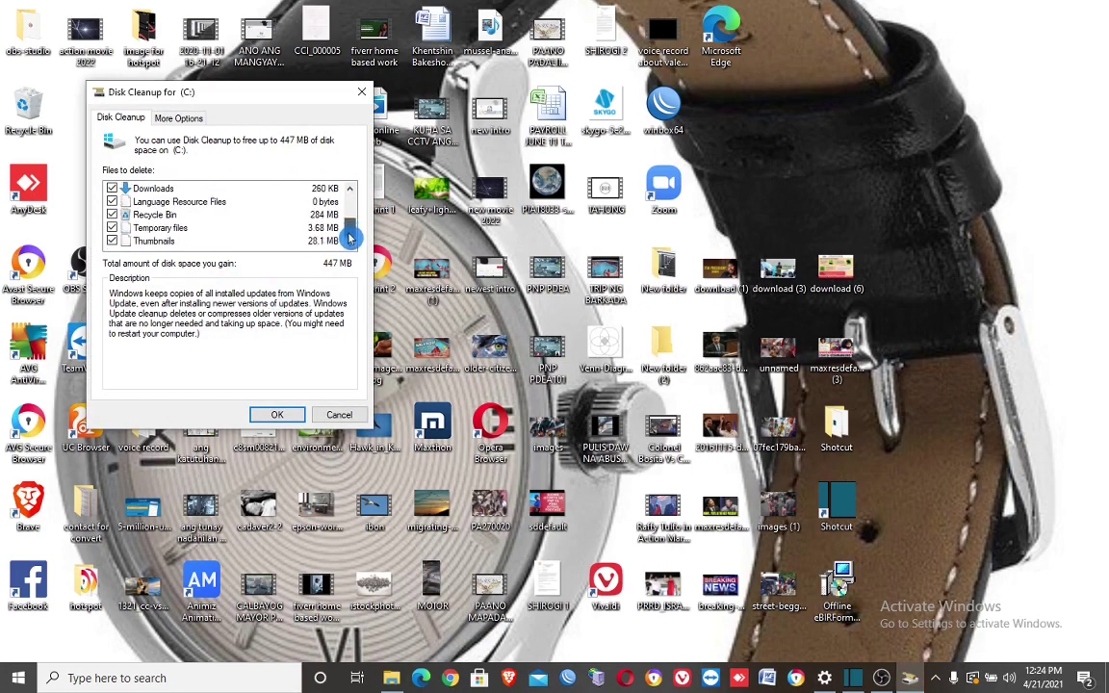
click(277, 414)
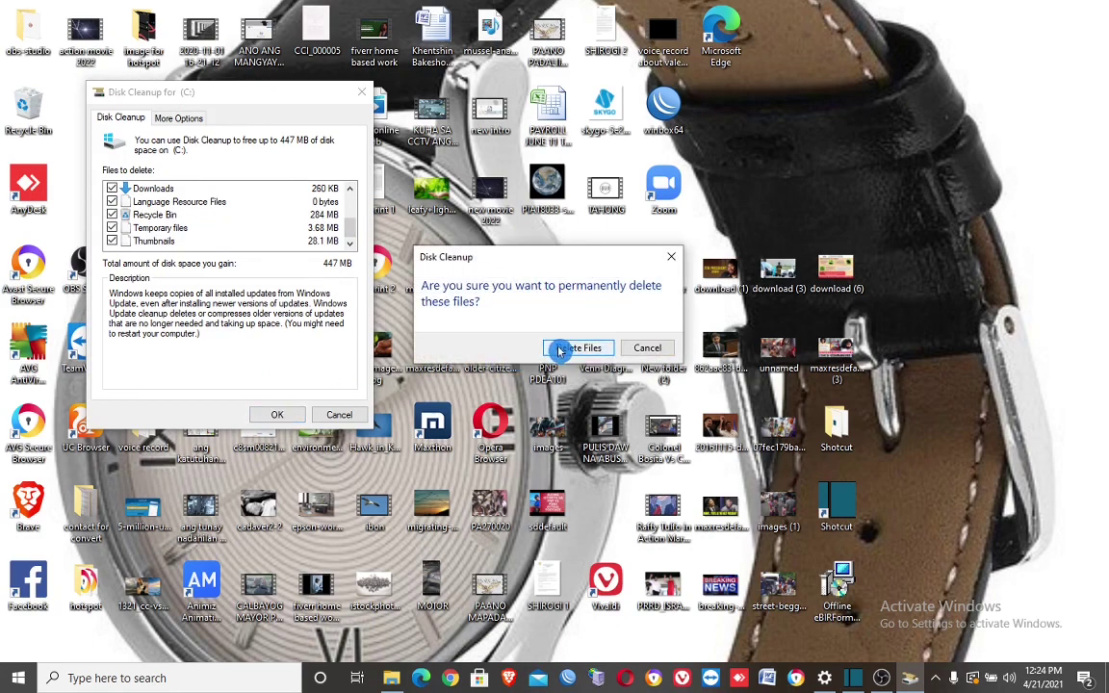
click(561, 350)
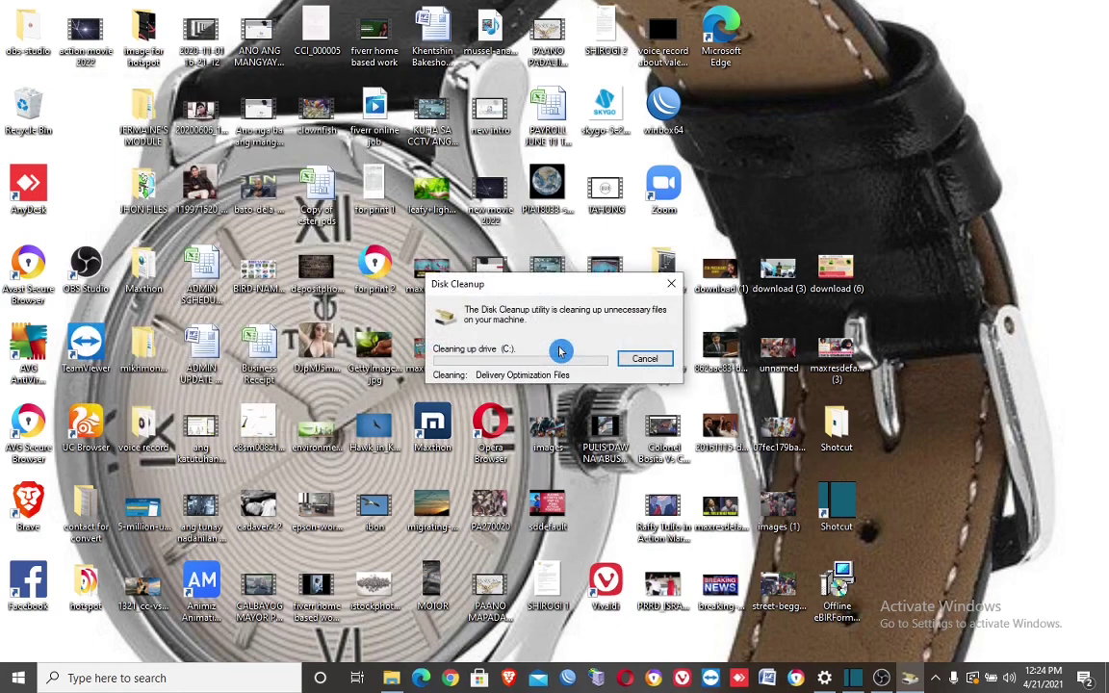